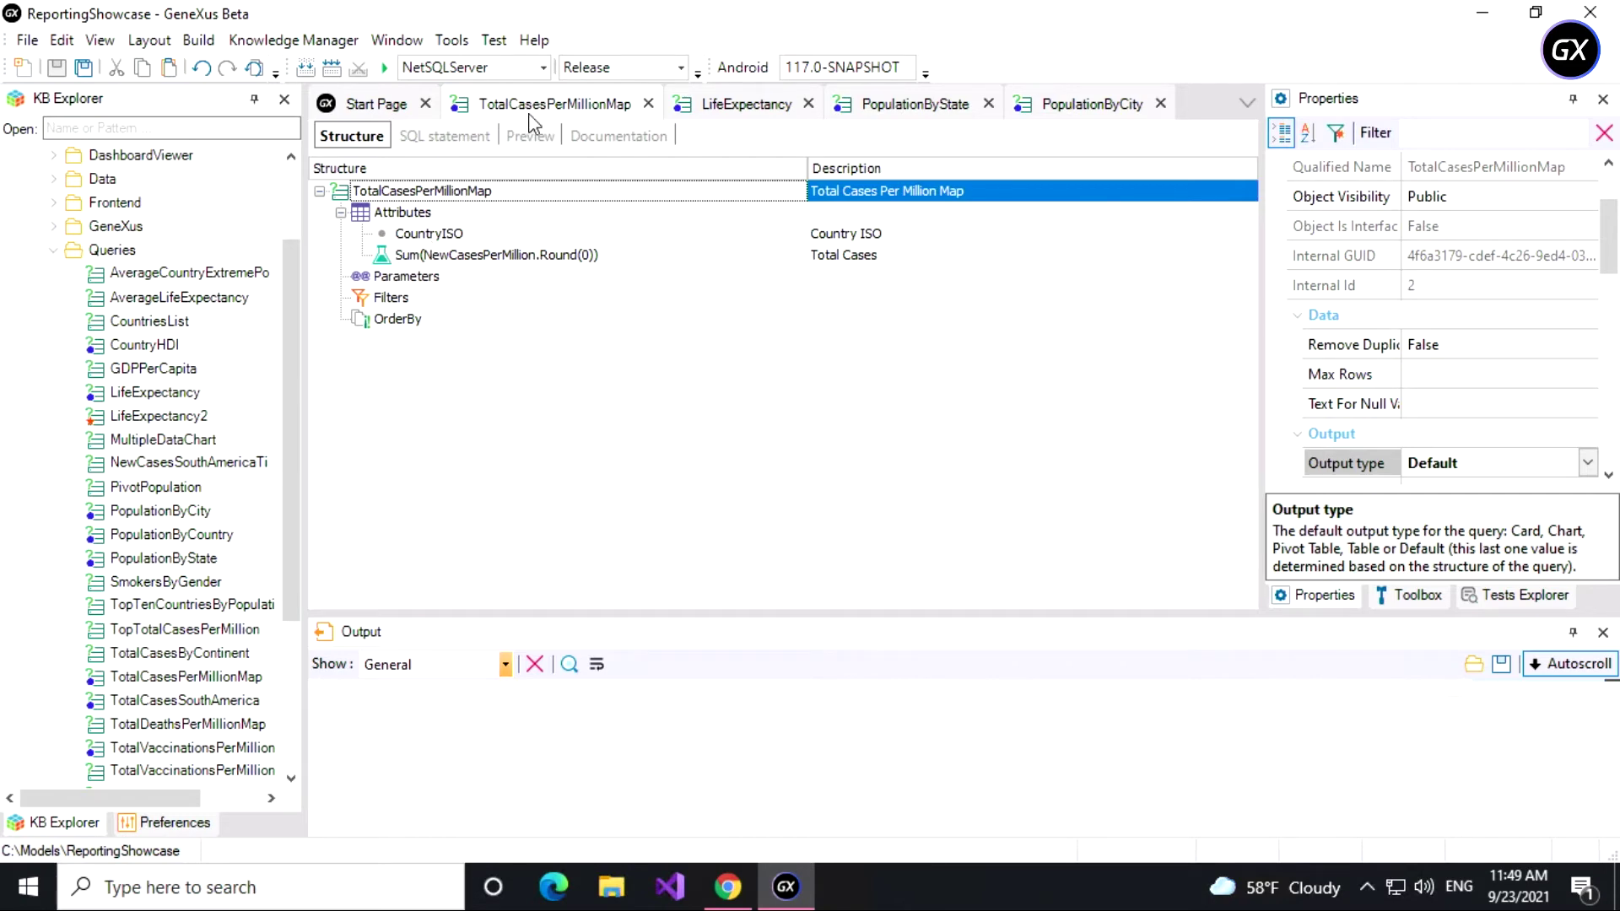
# - Examine the properties of the CountryISO and Sum(NewCasesPerMillion.Round(0)) elements and preview the TotalCasesPerMillionMap query
pyautogui.click(403, 237)
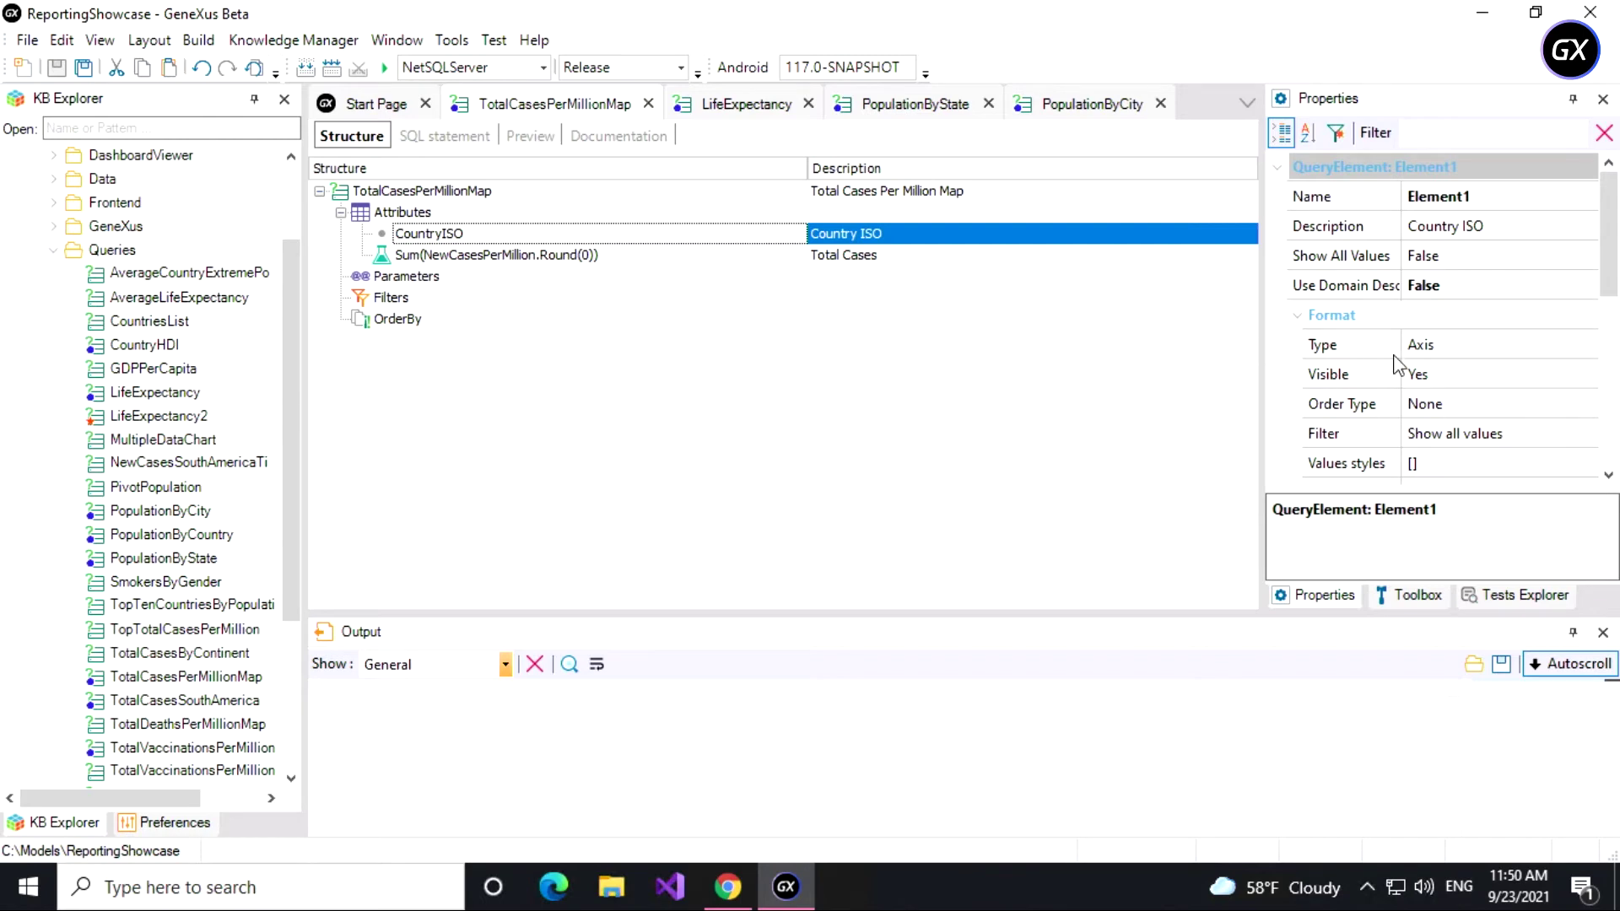
pyautogui.click(511, 258)
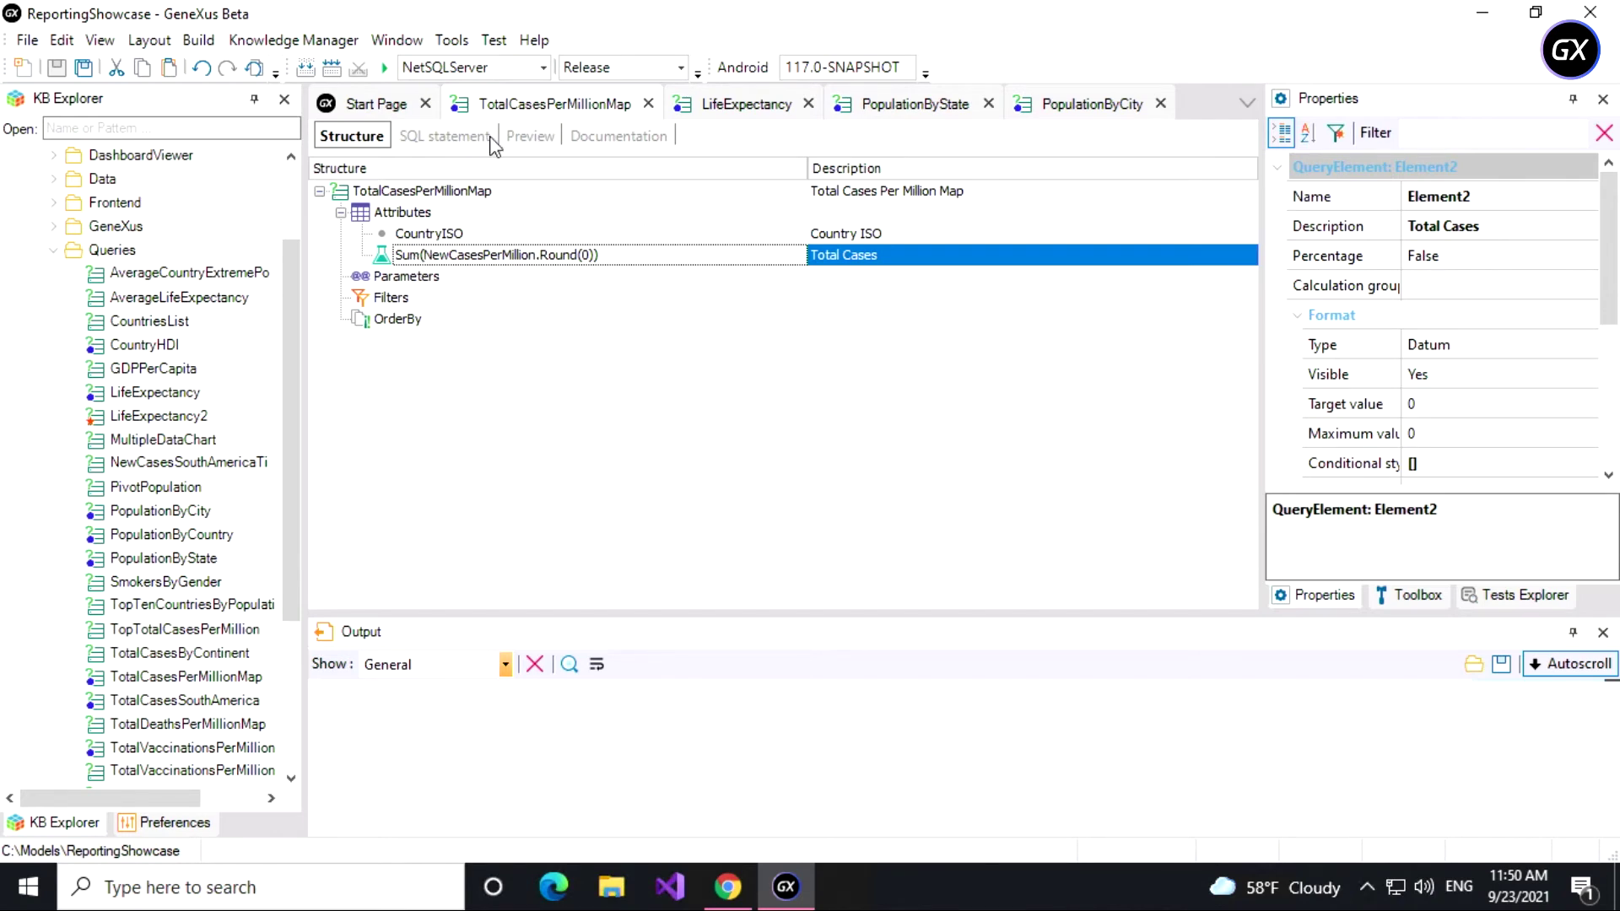
pyautogui.click(530, 137)
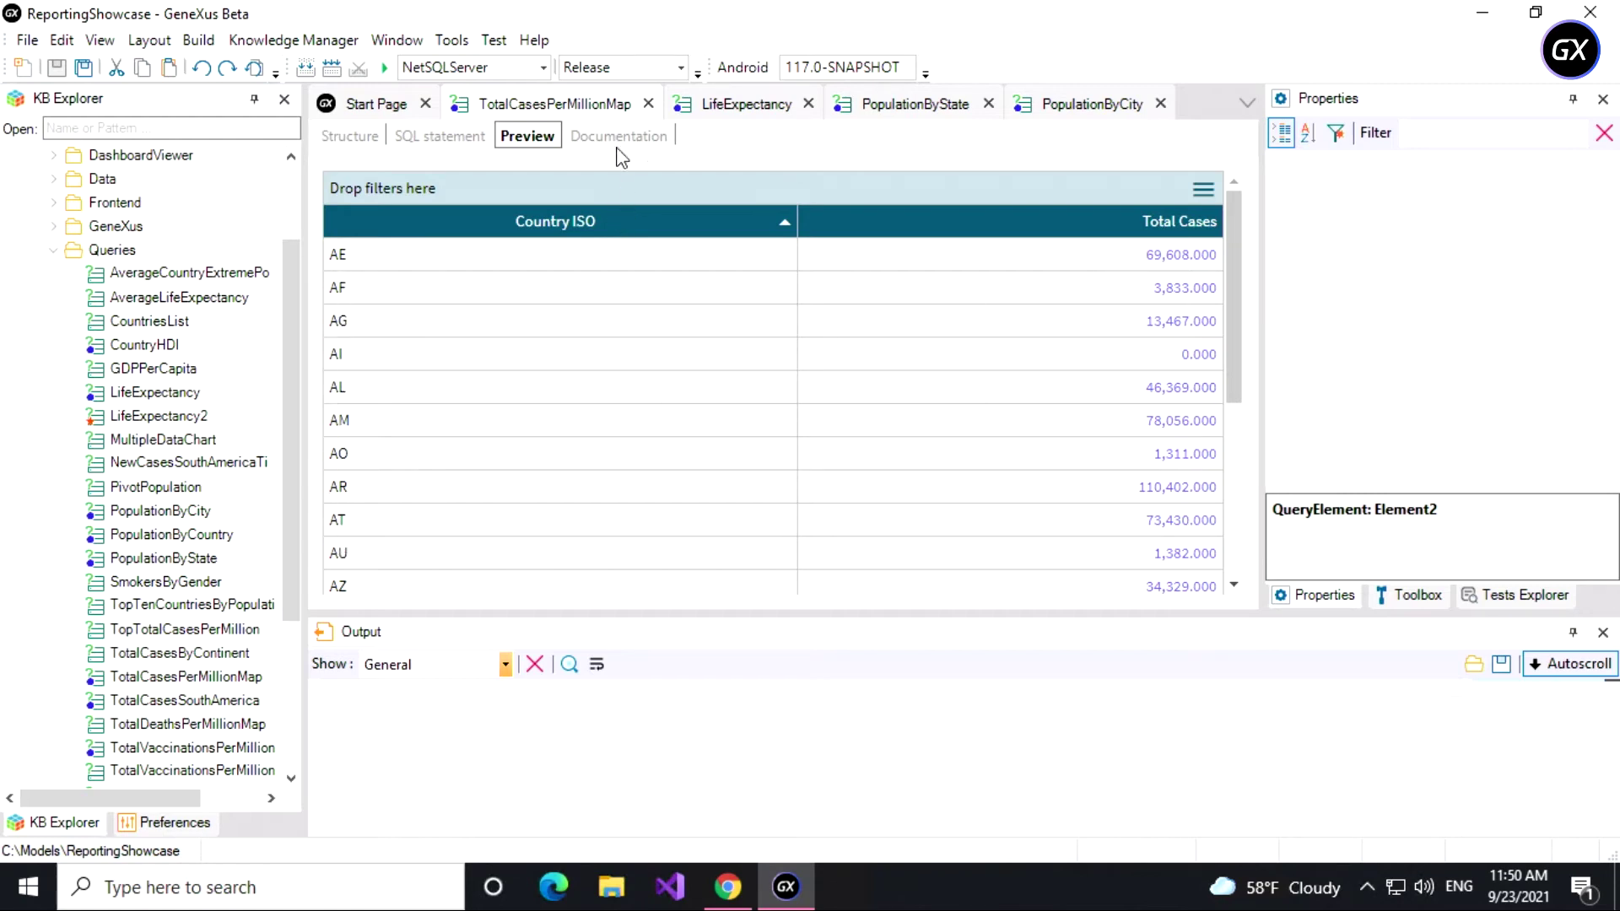
# - Set the output type of the TotalCasesPerMillionMap query to Map
pyautogui.click(596, 117)
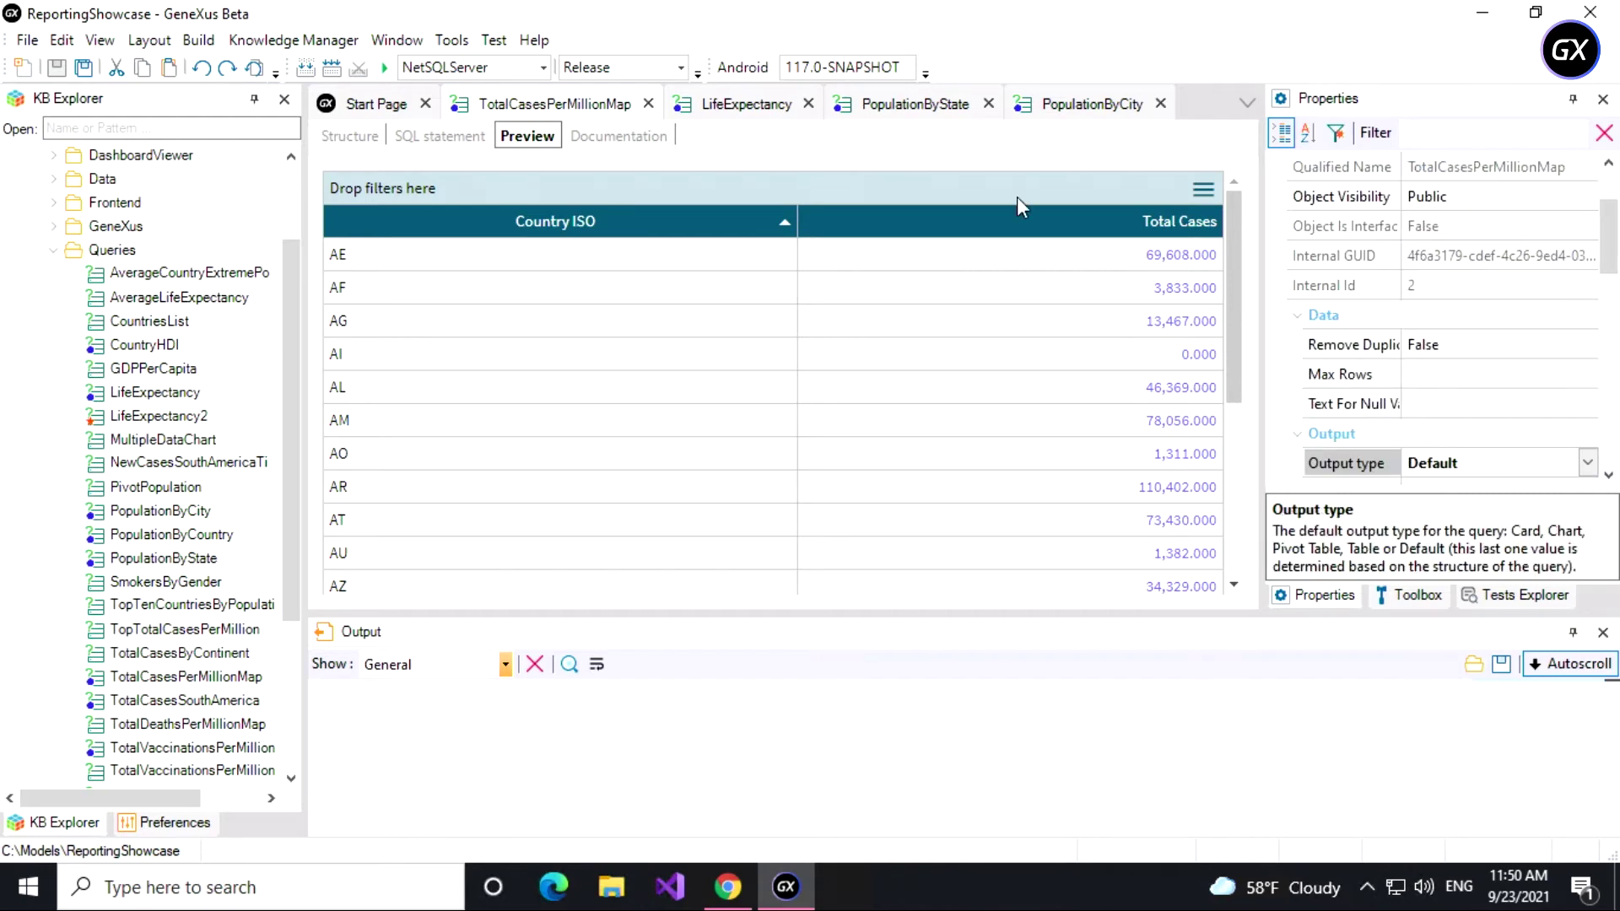
pyautogui.moveTo(1609, 247); pyautogui.dragTo(1607, 289)
pyautogui.click(1586, 286)
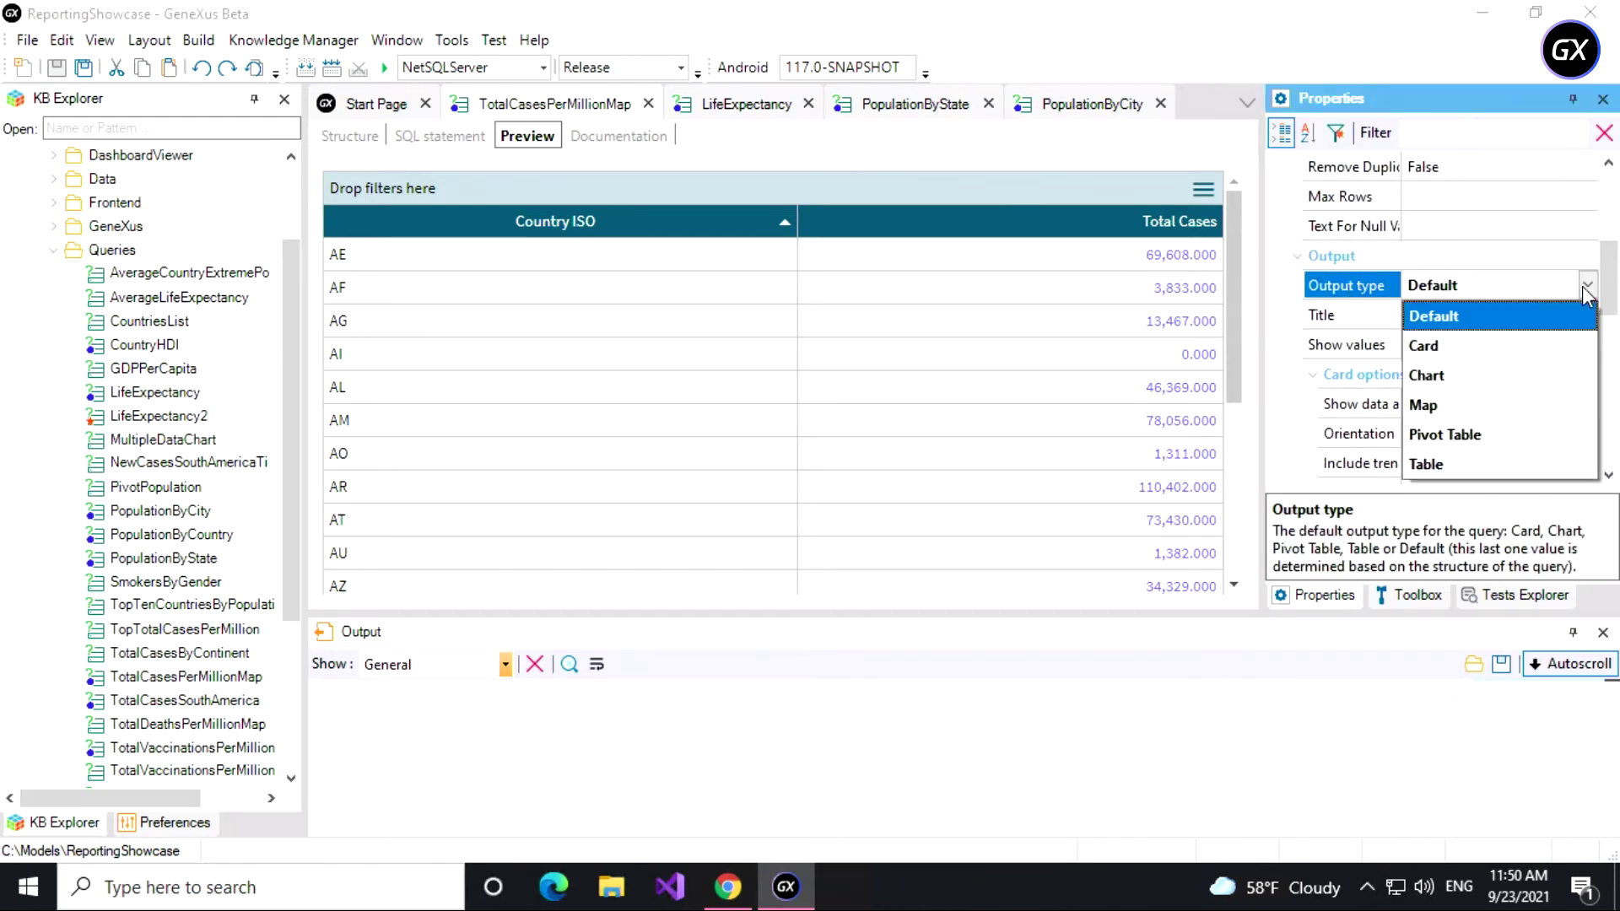
pyautogui.click(1459, 409)
pyautogui.scroll(-1, 1613, 364)
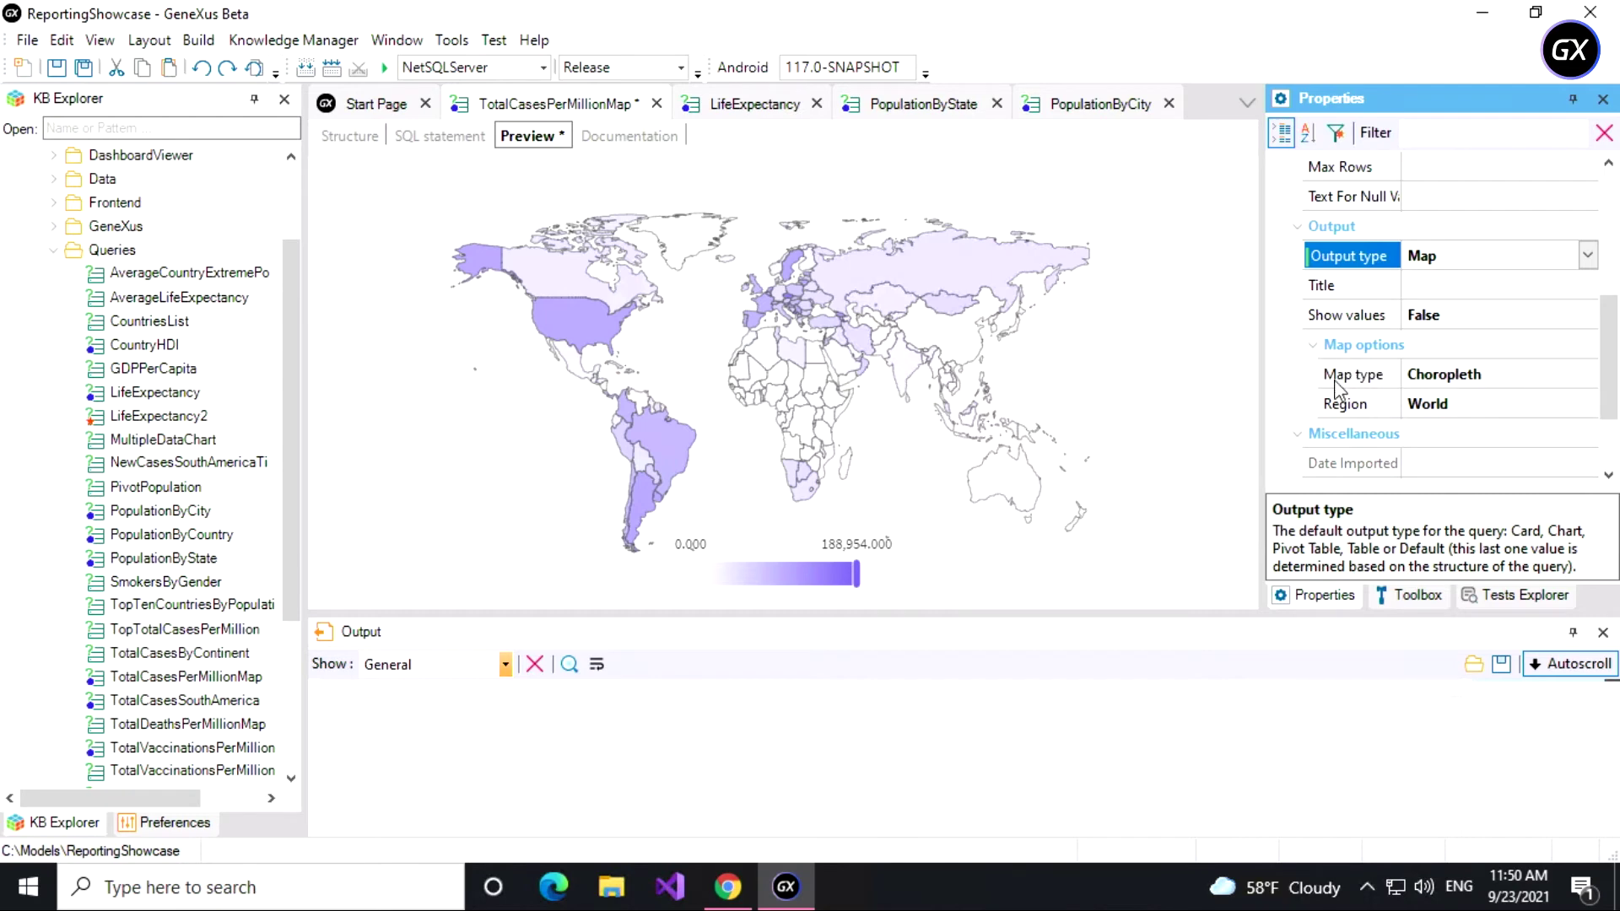
# - Set the map type of the TotalCasesPerMillionMap query to Bubble
pyautogui.click(1525, 388)
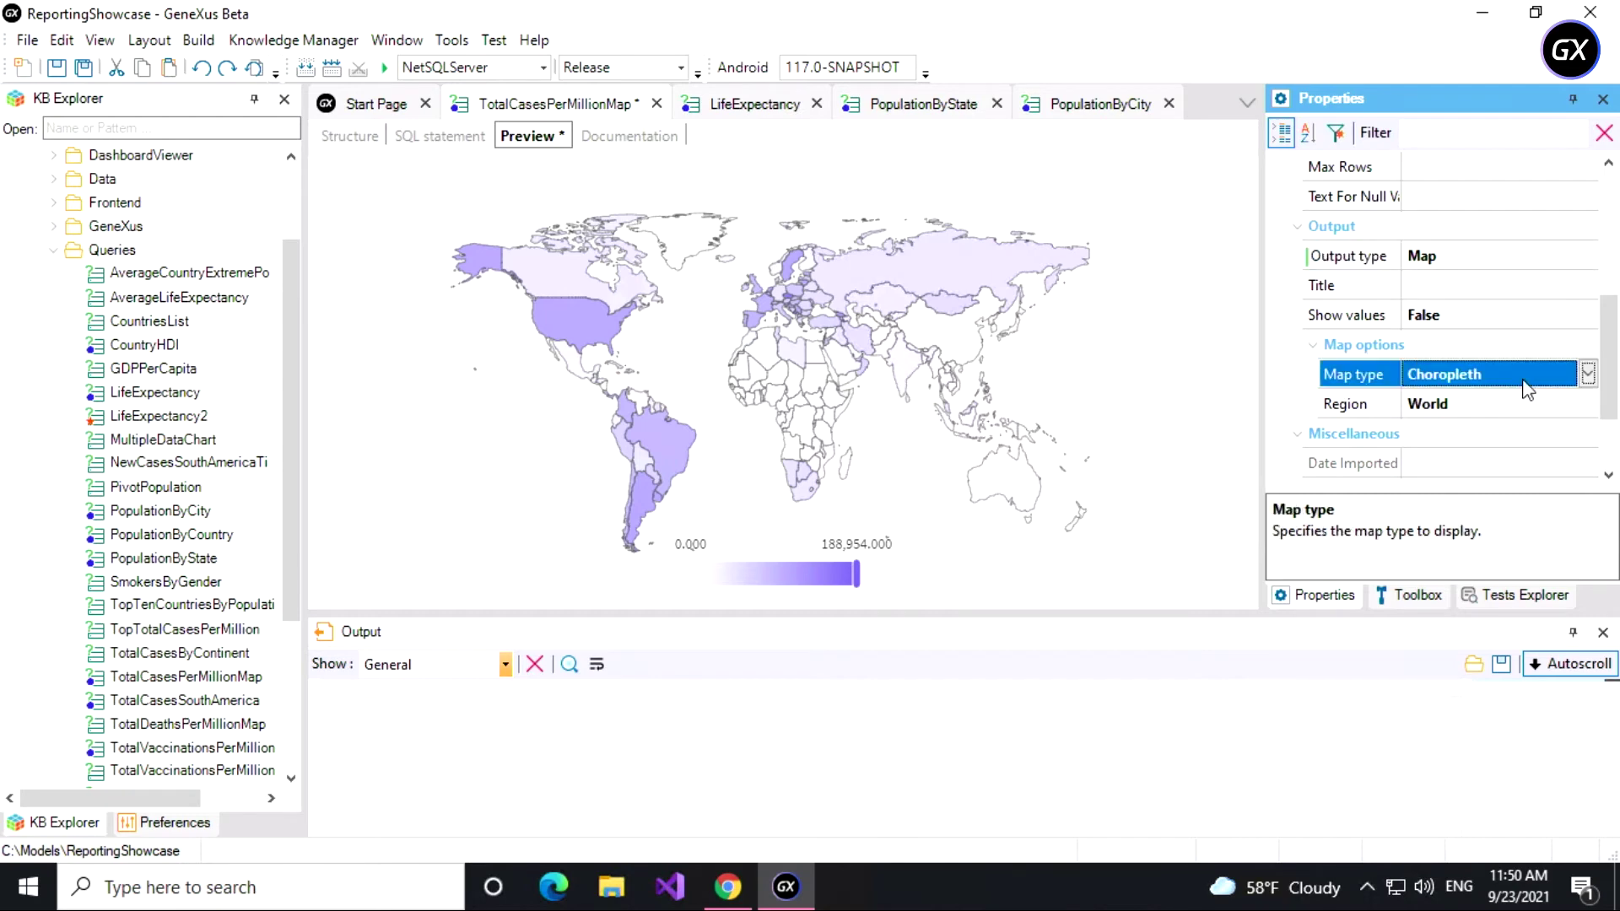
pyautogui.click(1588, 374)
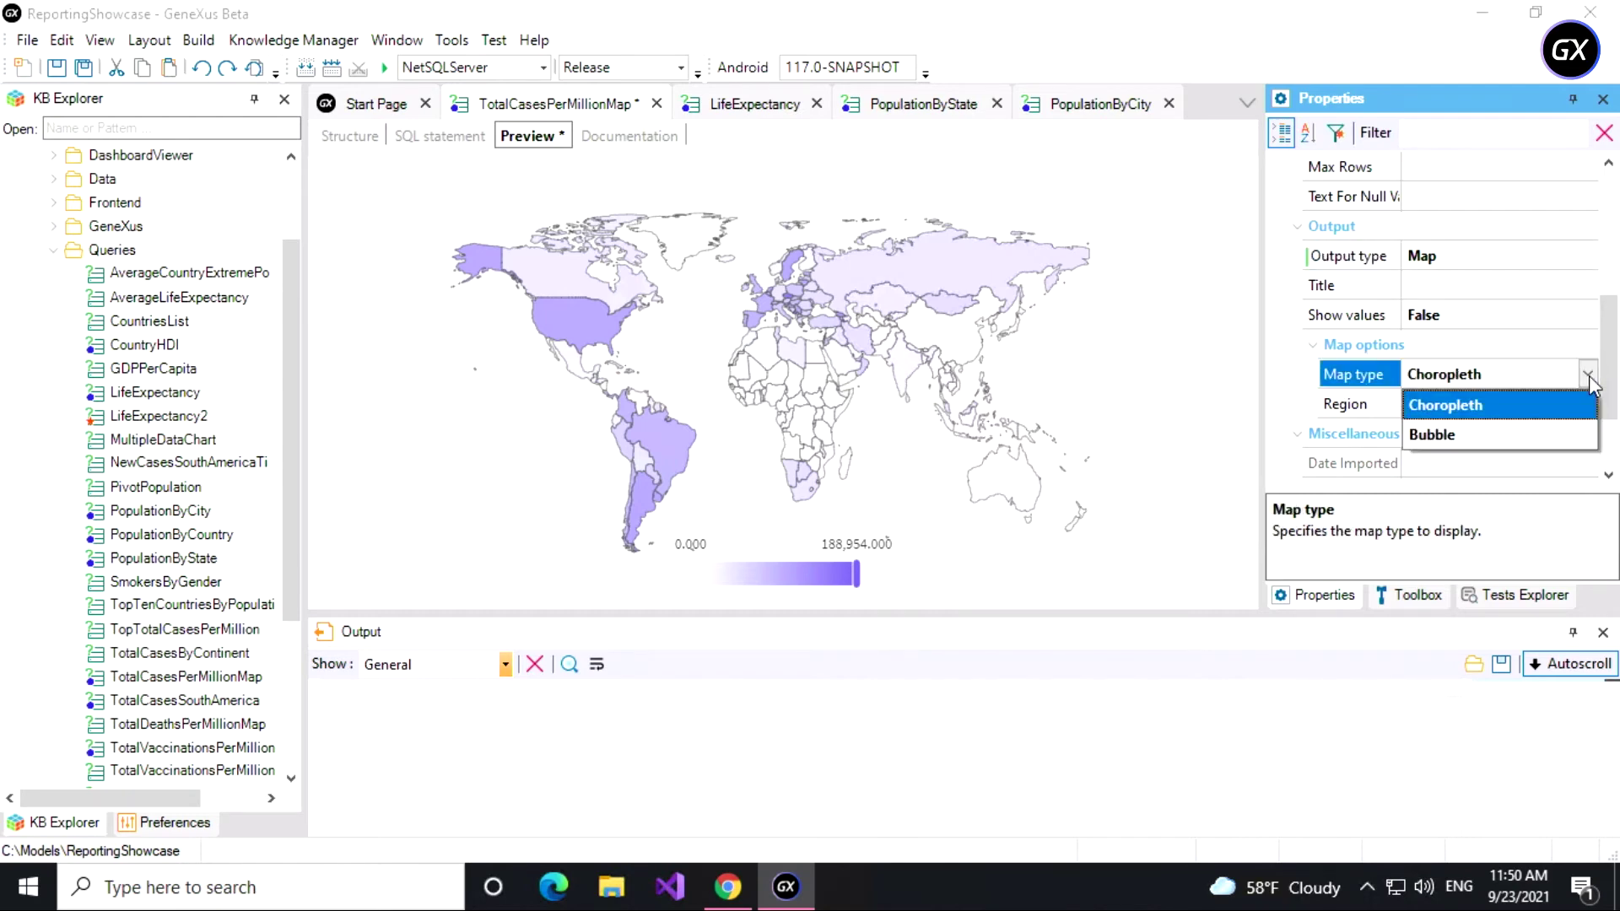
pyautogui.click(1492, 430)
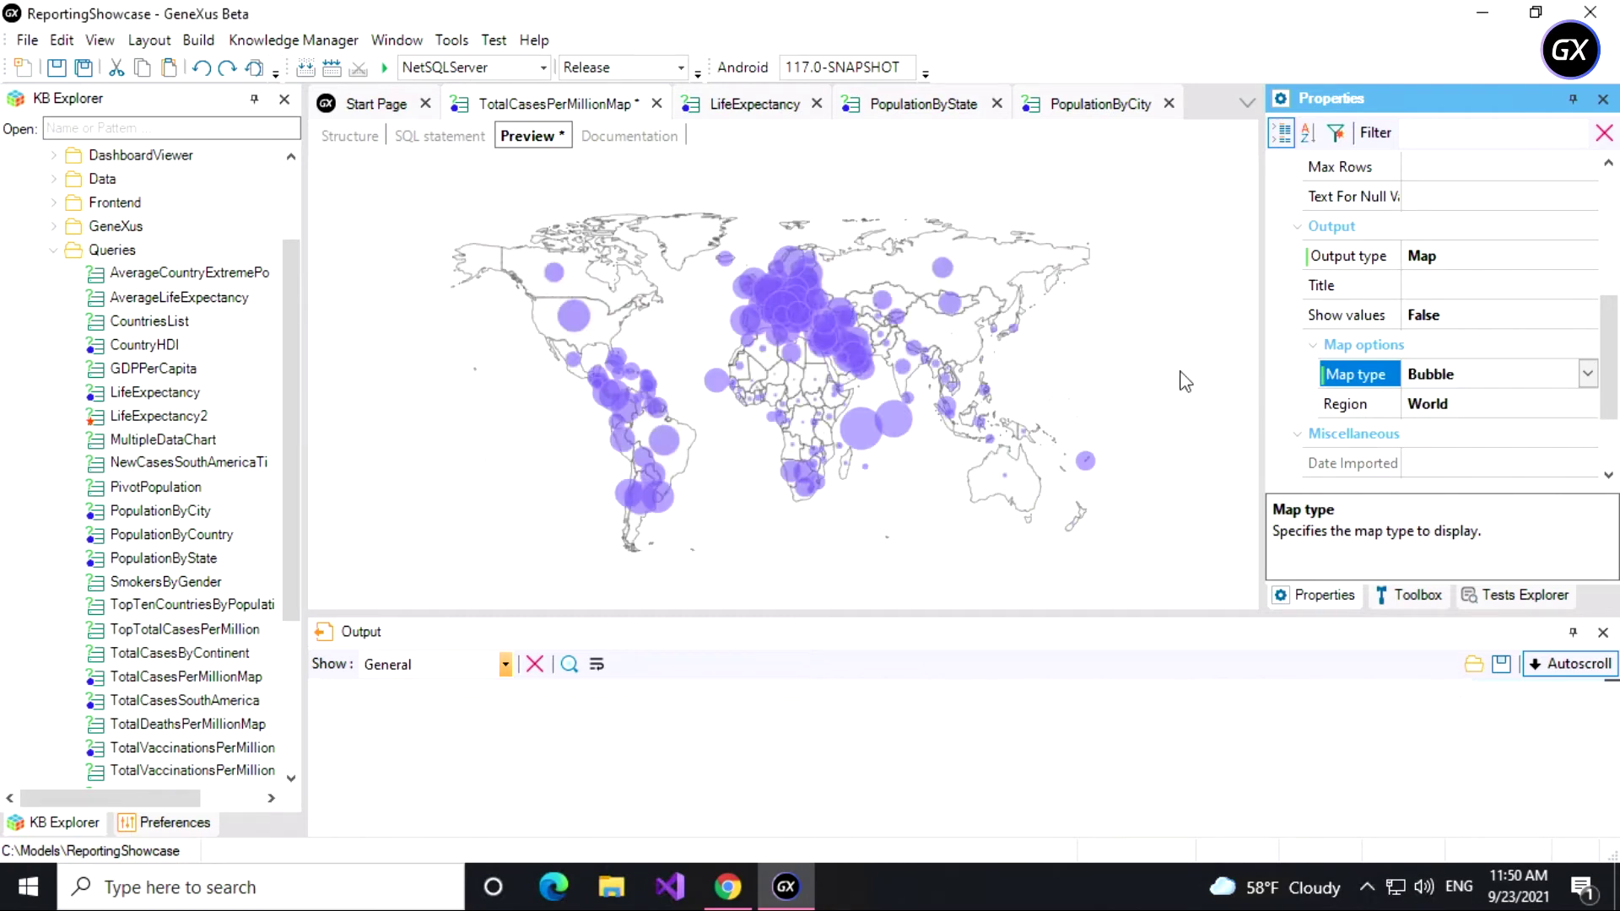
# - Limit the bubble map to one continent by setting Region to Continent and Continent to North America
pyautogui.click(1378, 408)
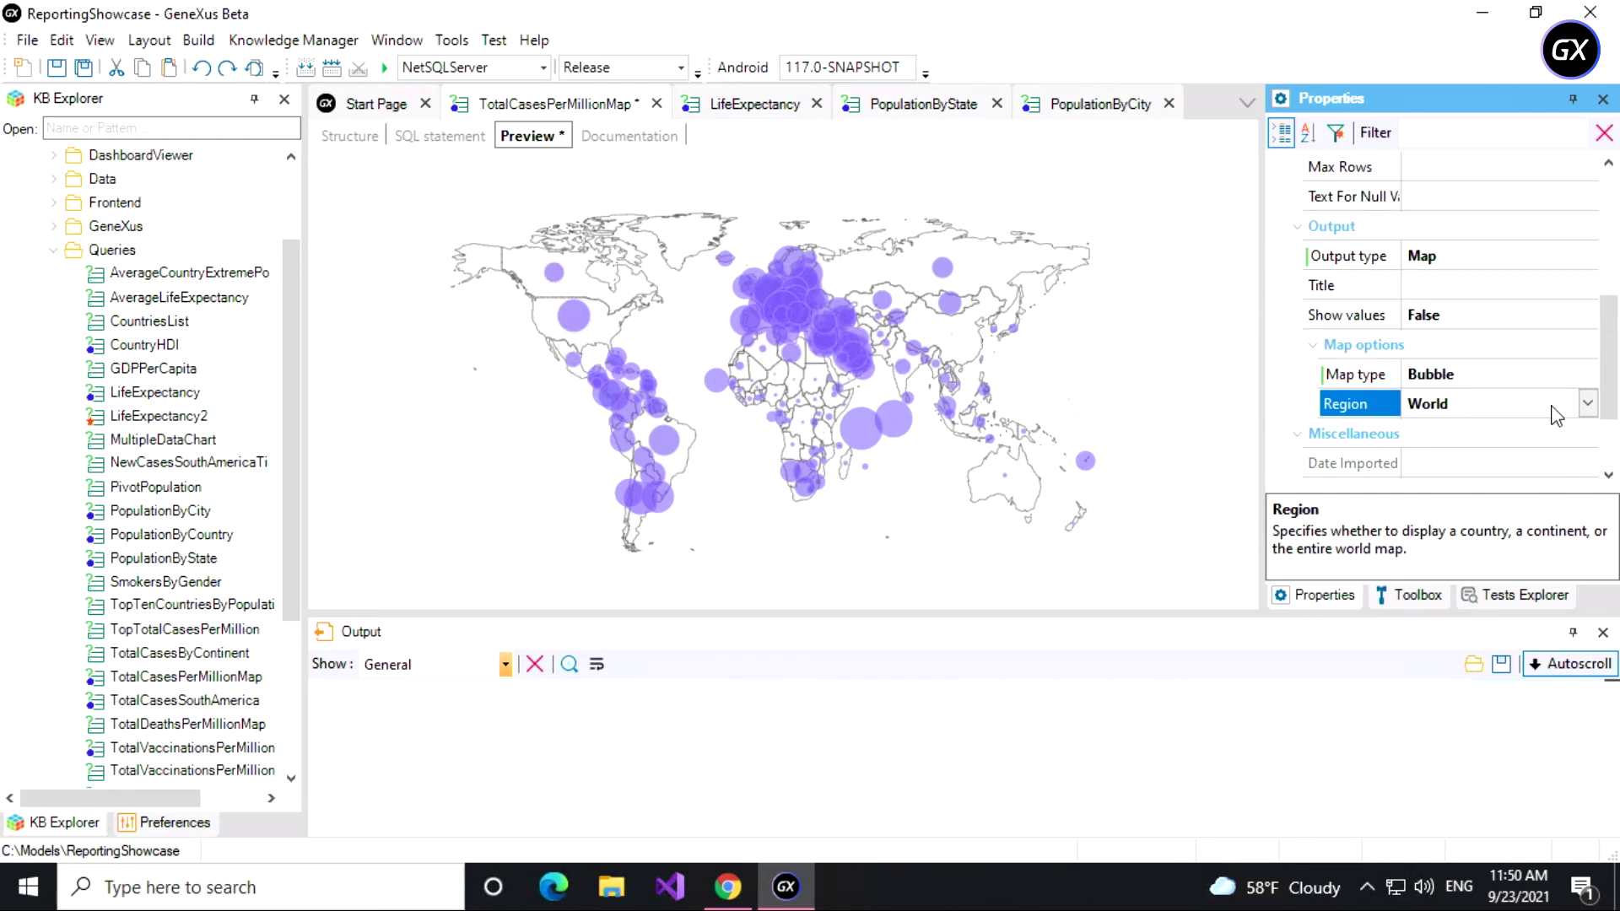
pyautogui.click(1587, 403)
pyautogui.click(1468, 464)
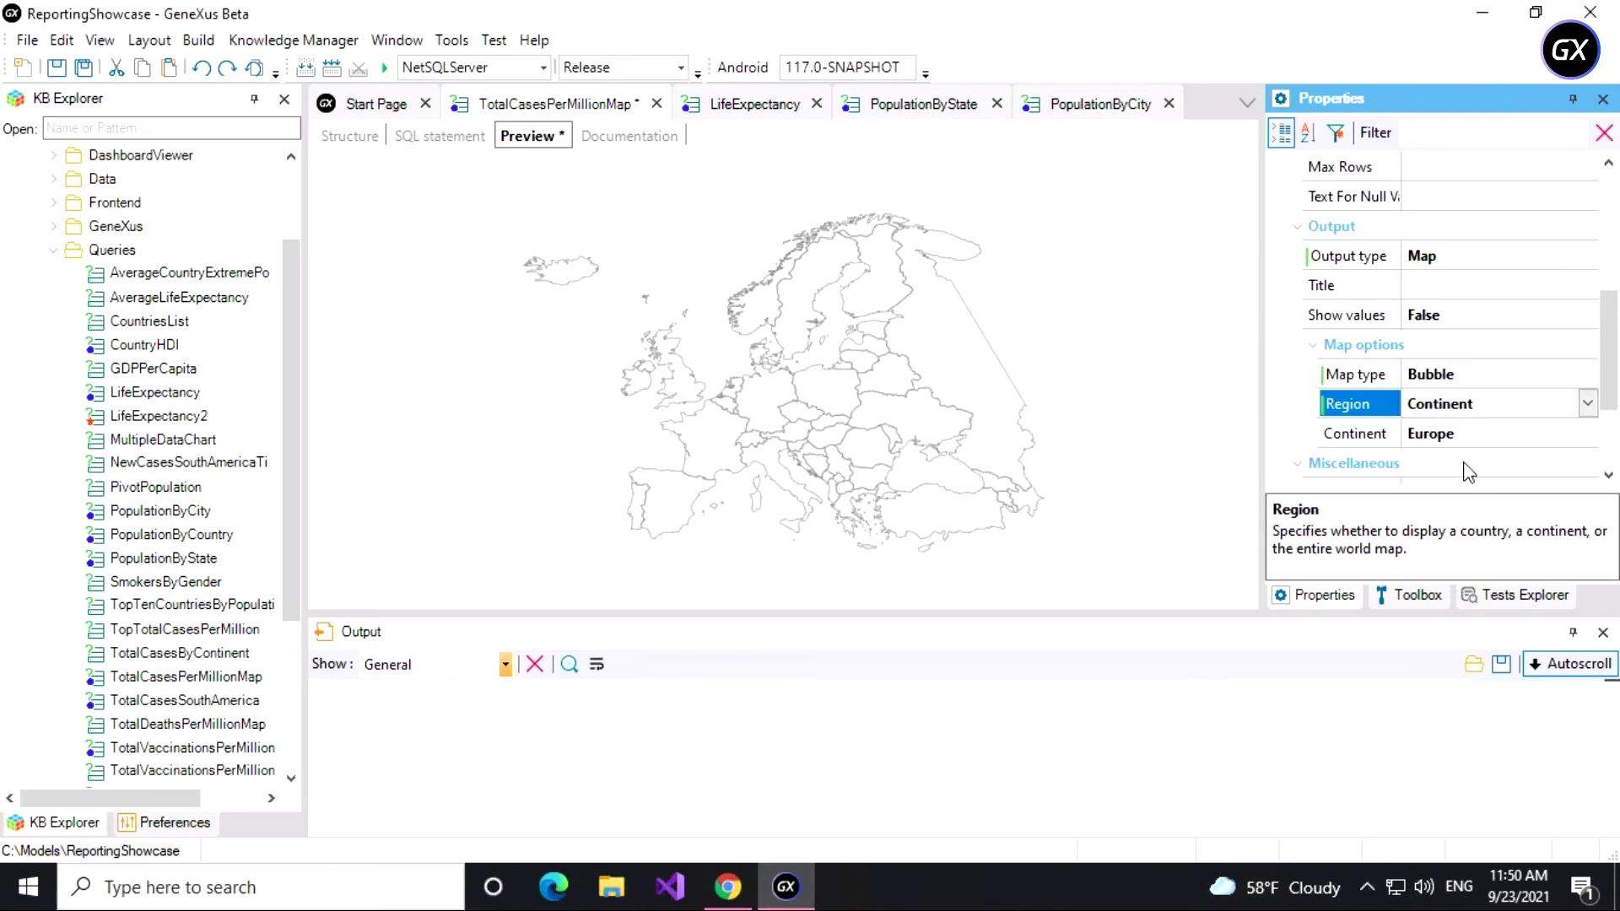
pyautogui.click(1593, 435)
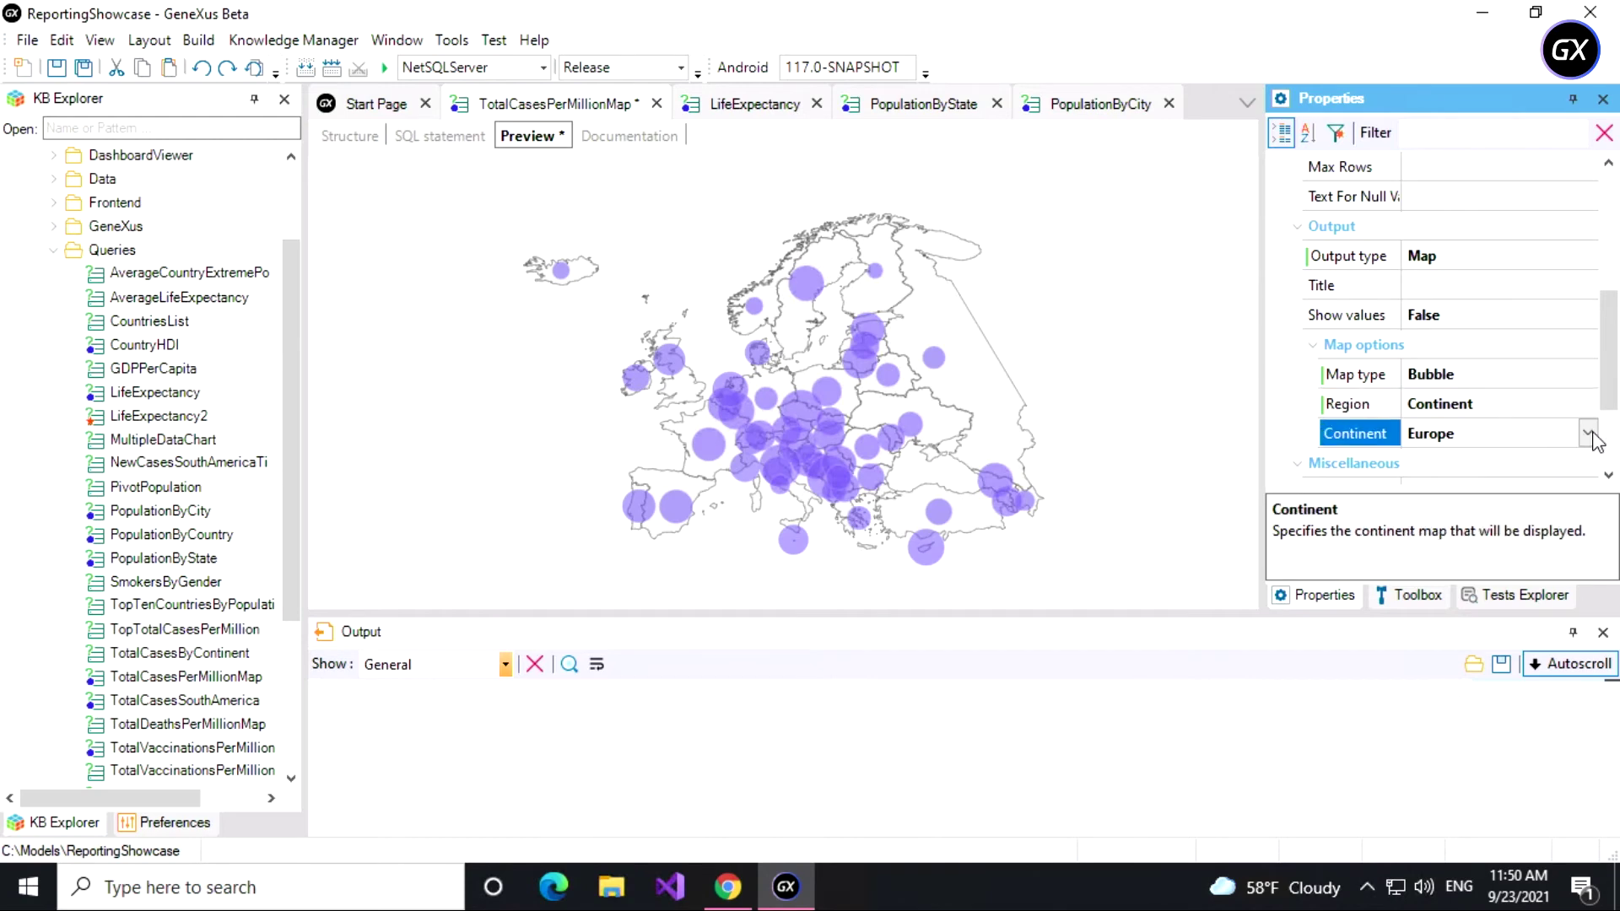
pyautogui.click(1591, 435)
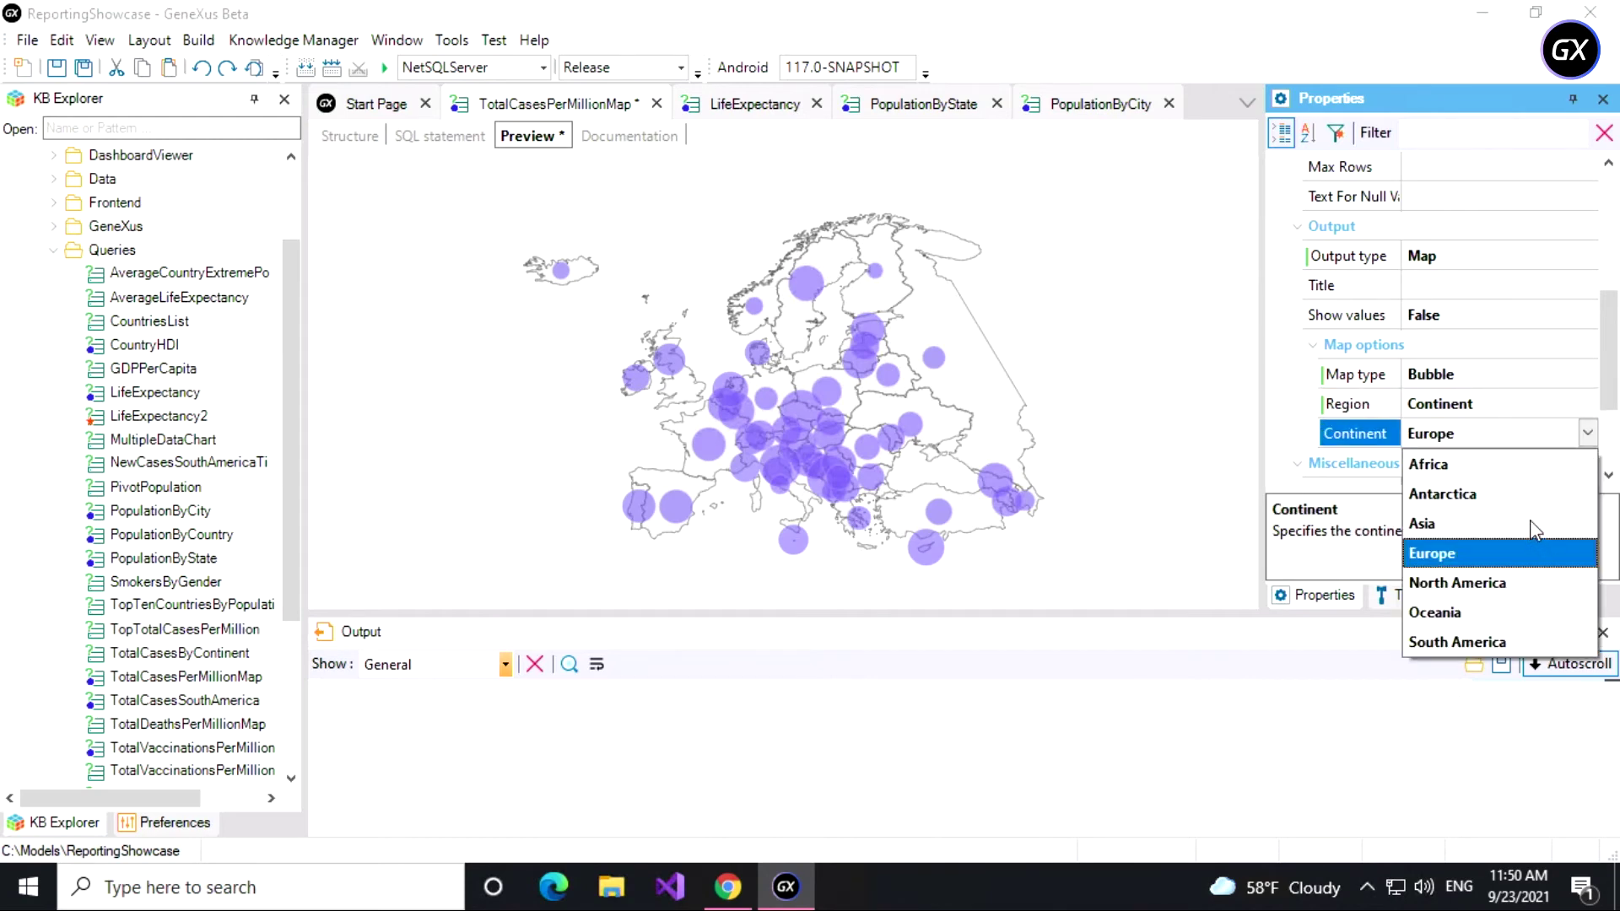
pyautogui.click(1512, 582)
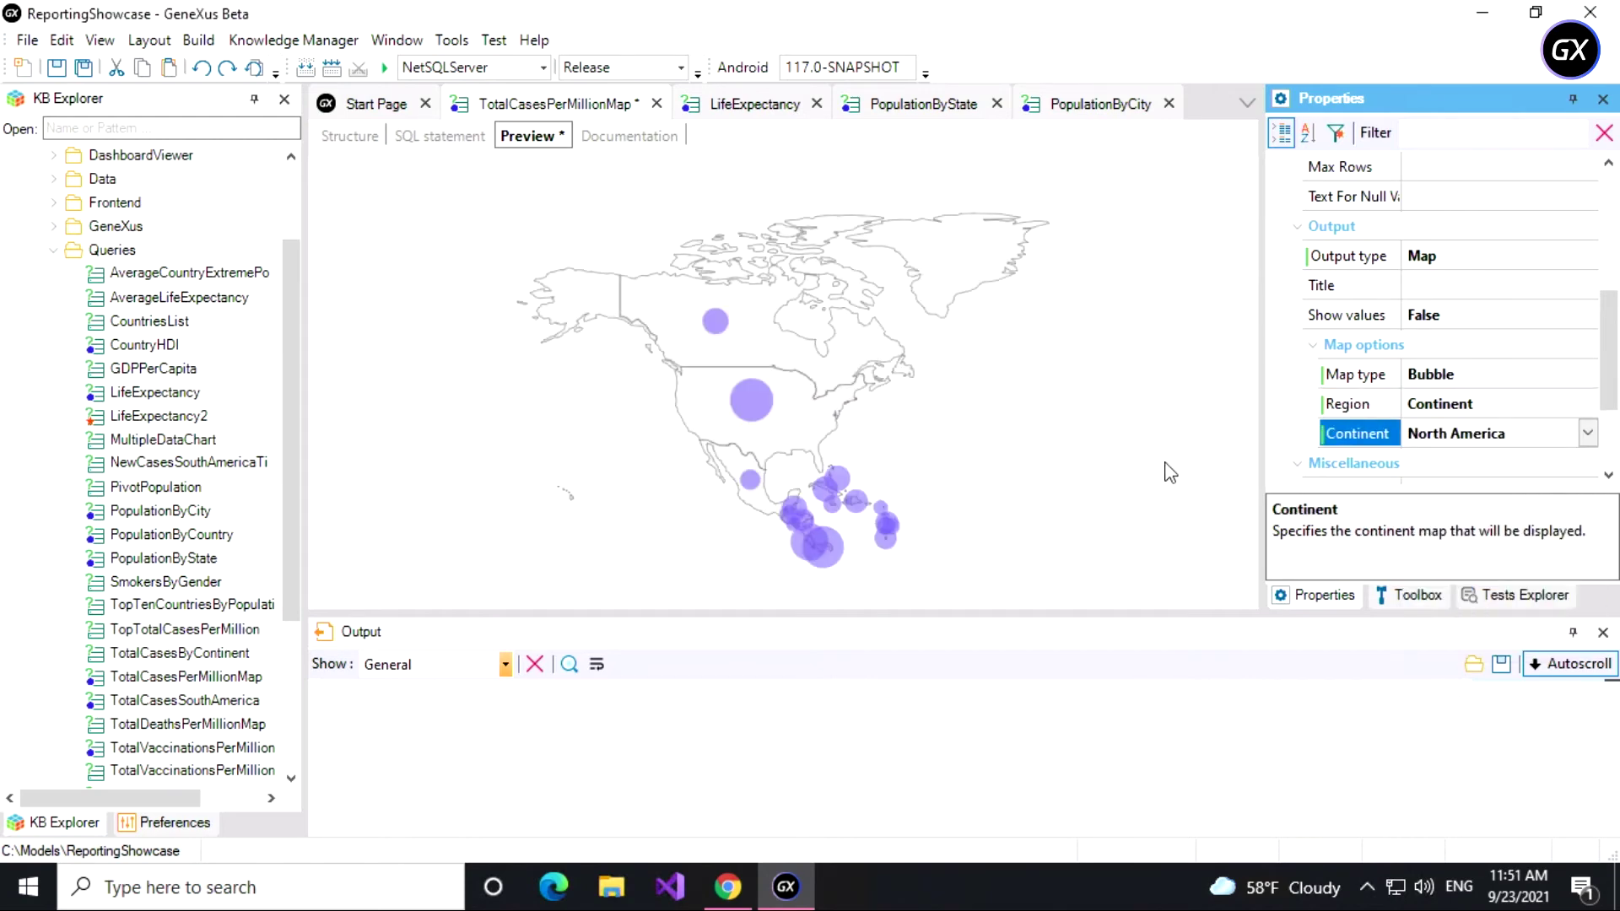
# - Switch to the LifeExpectancy query and check the Type property of its CountryISO and CountryLifeExpectancy attributes
pyautogui.click(778, 106)
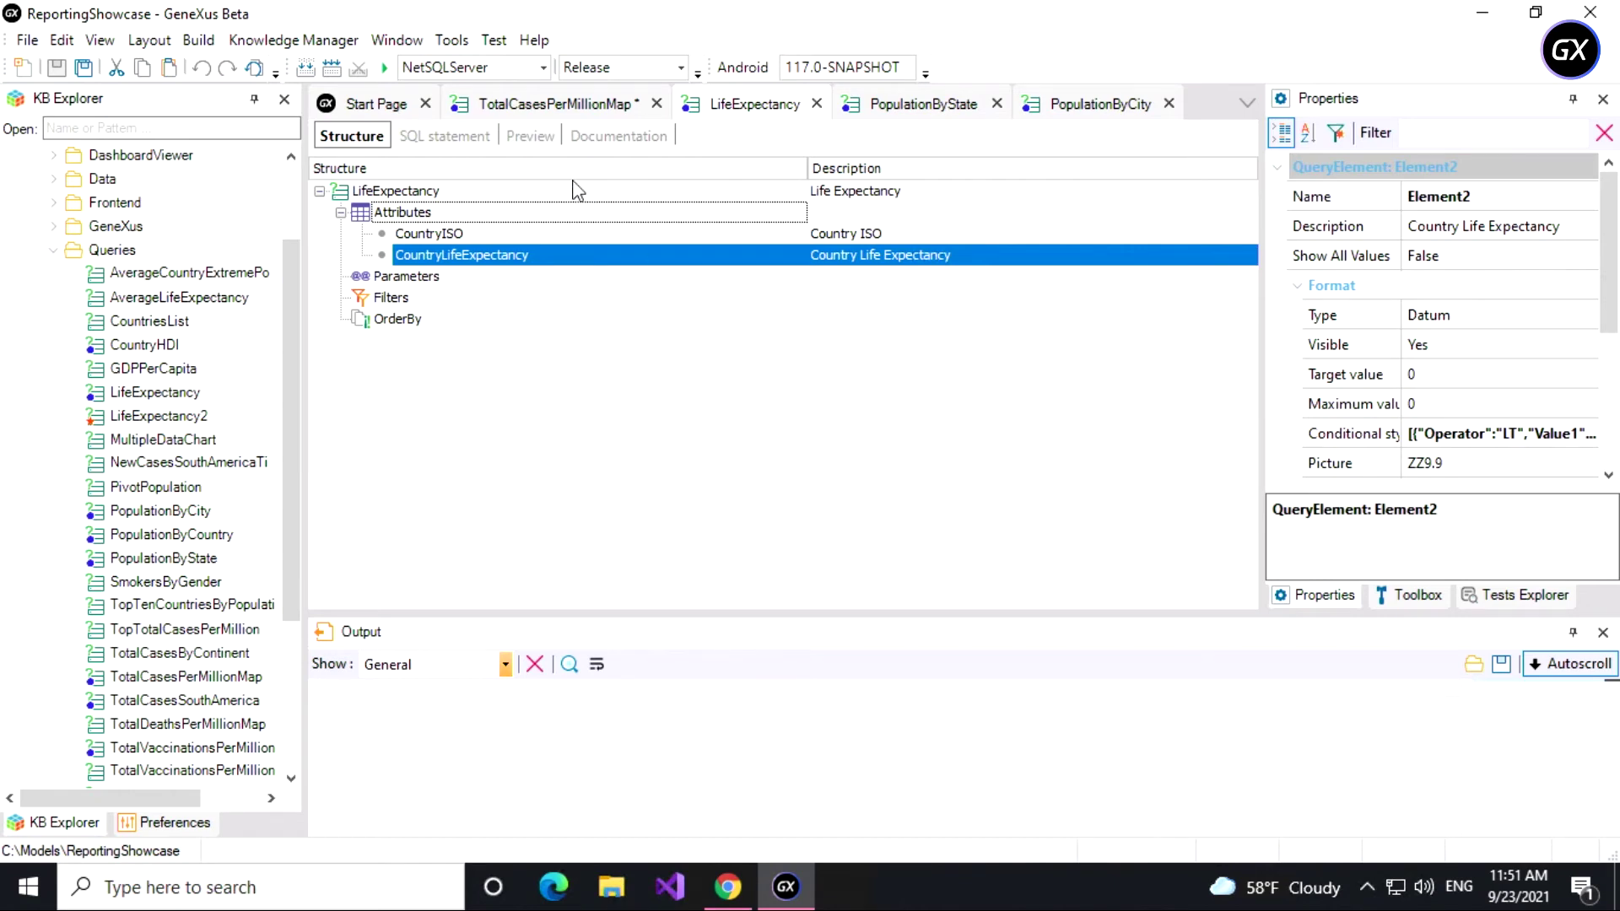
pyautogui.click(458, 234)
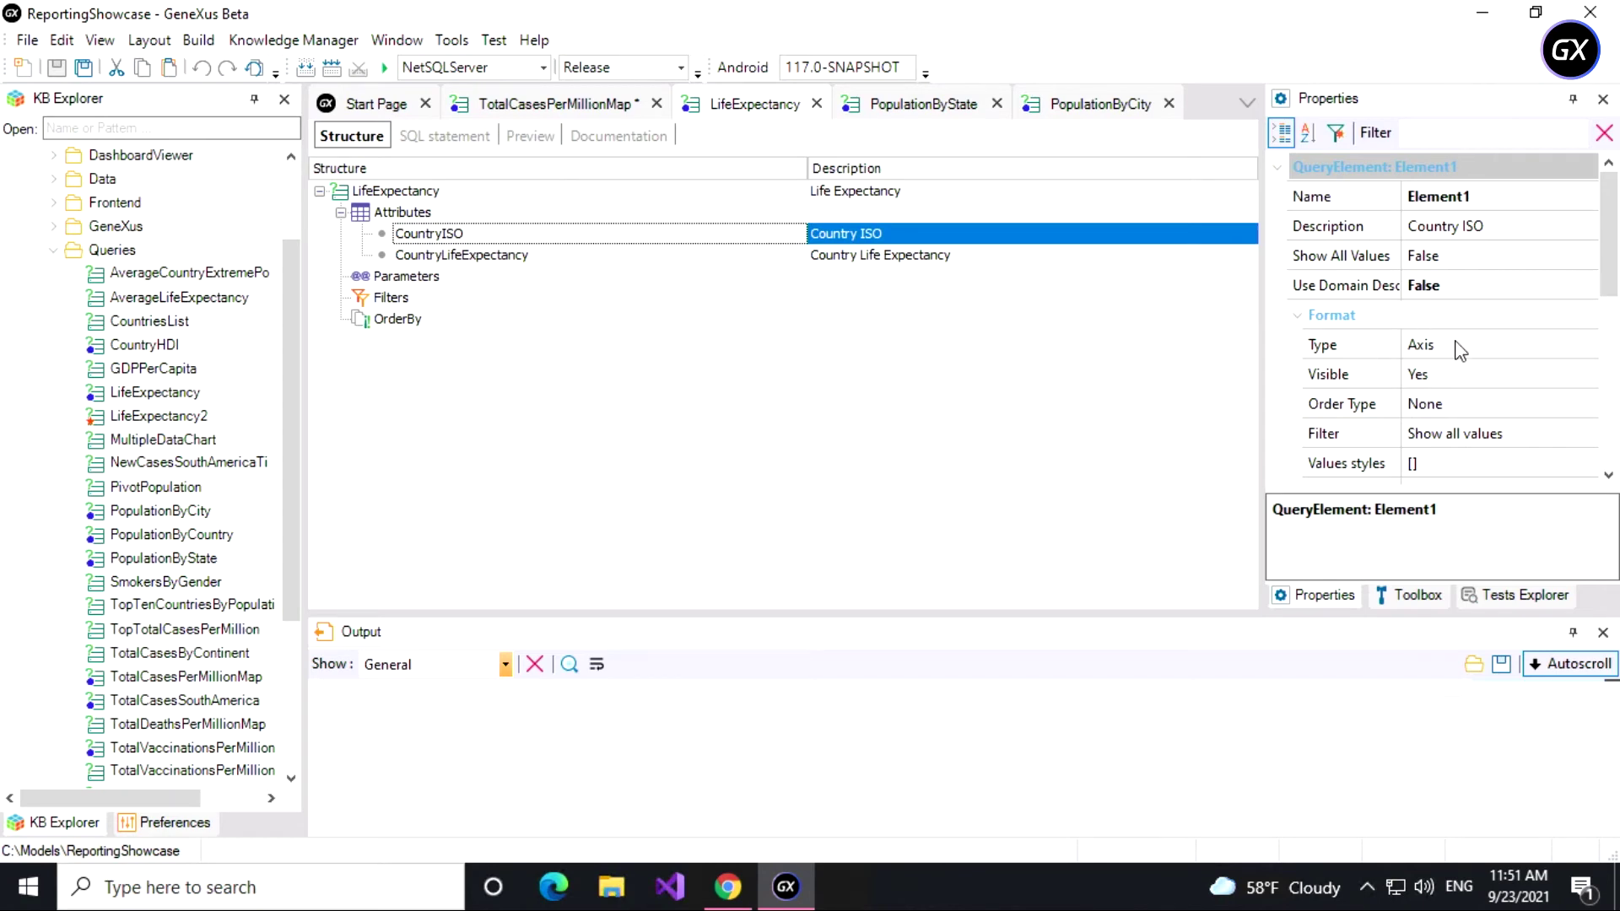
pyautogui.click(1363, 346)
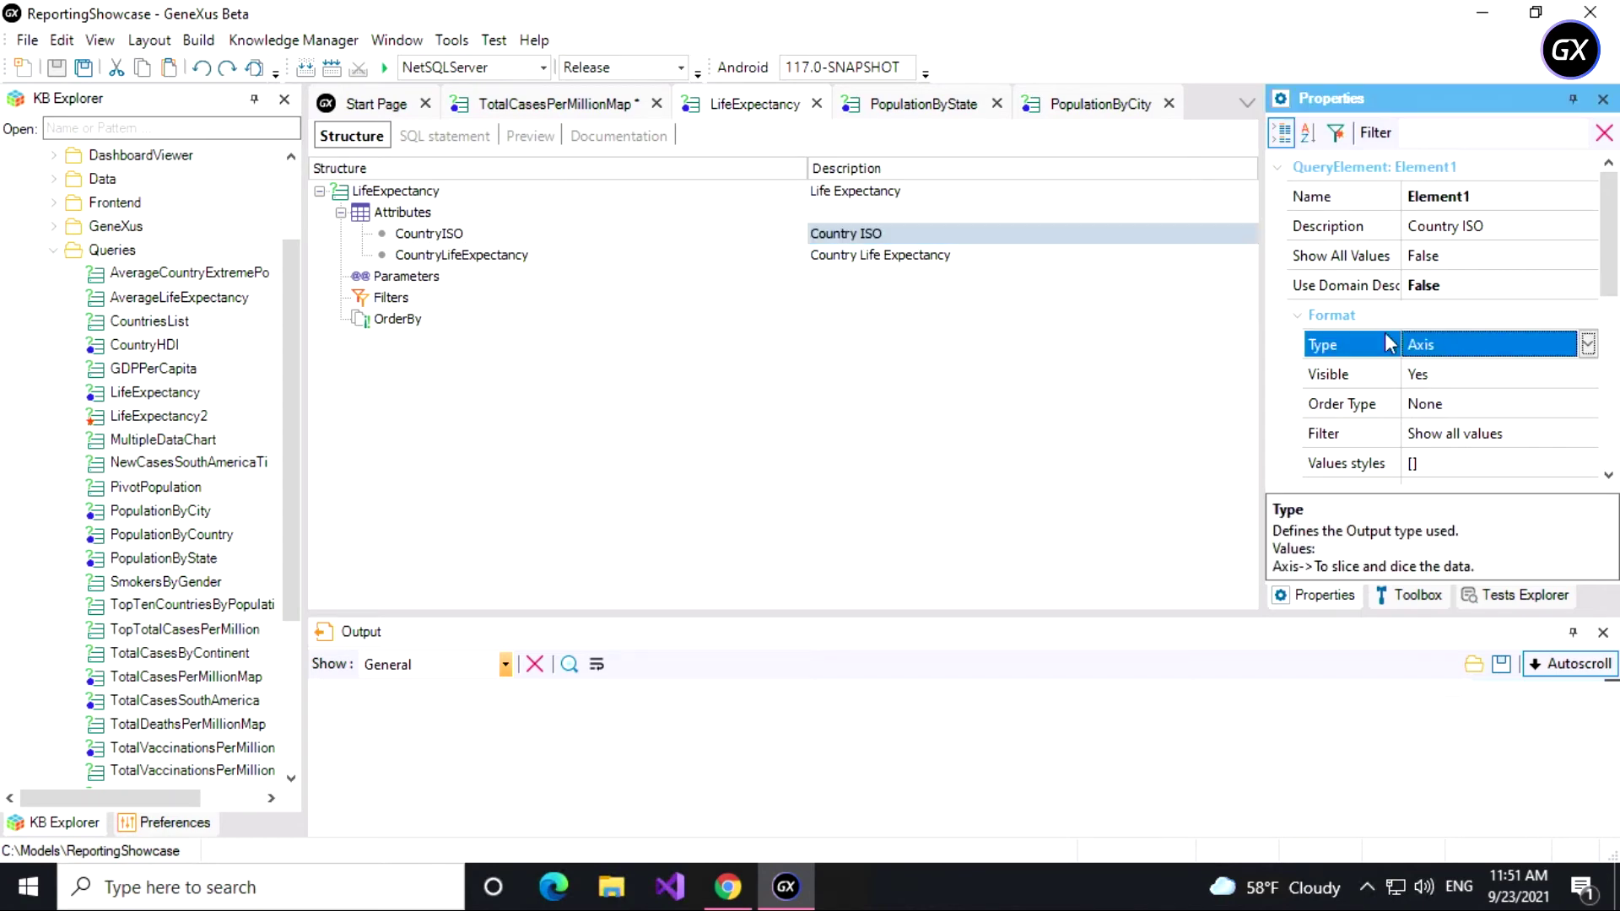
pyautogui.click(470, 257)
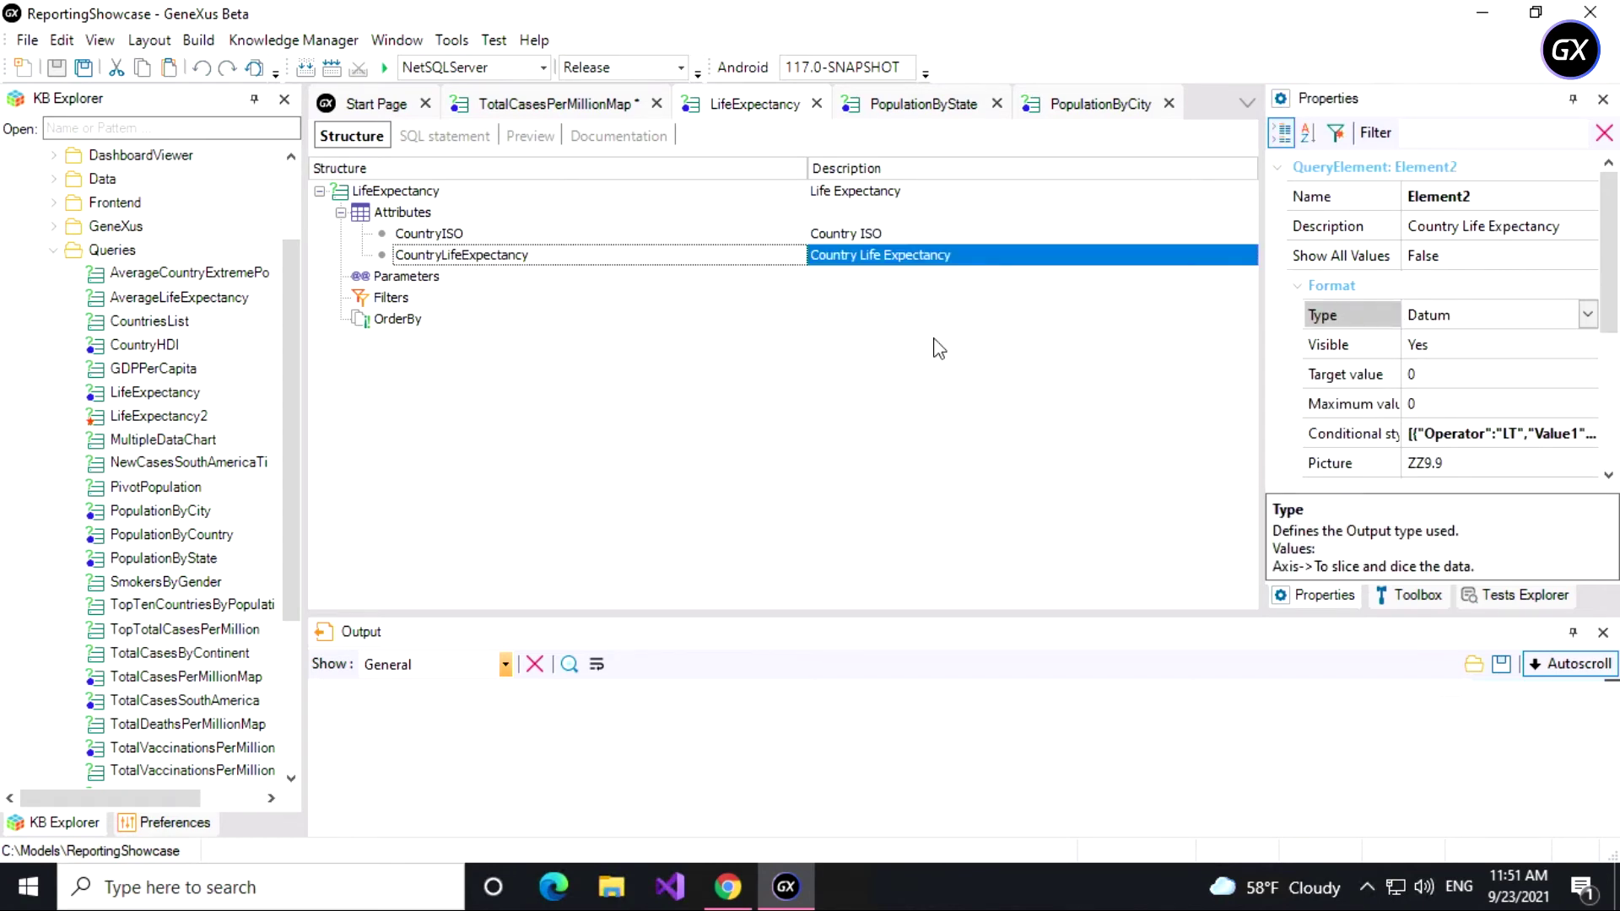
# - Review the conditional styles defined for CountryLifeExpectancy and accept them as they are
pyautogui.click(1583, 440)
pyautogui.click(1589, 433)
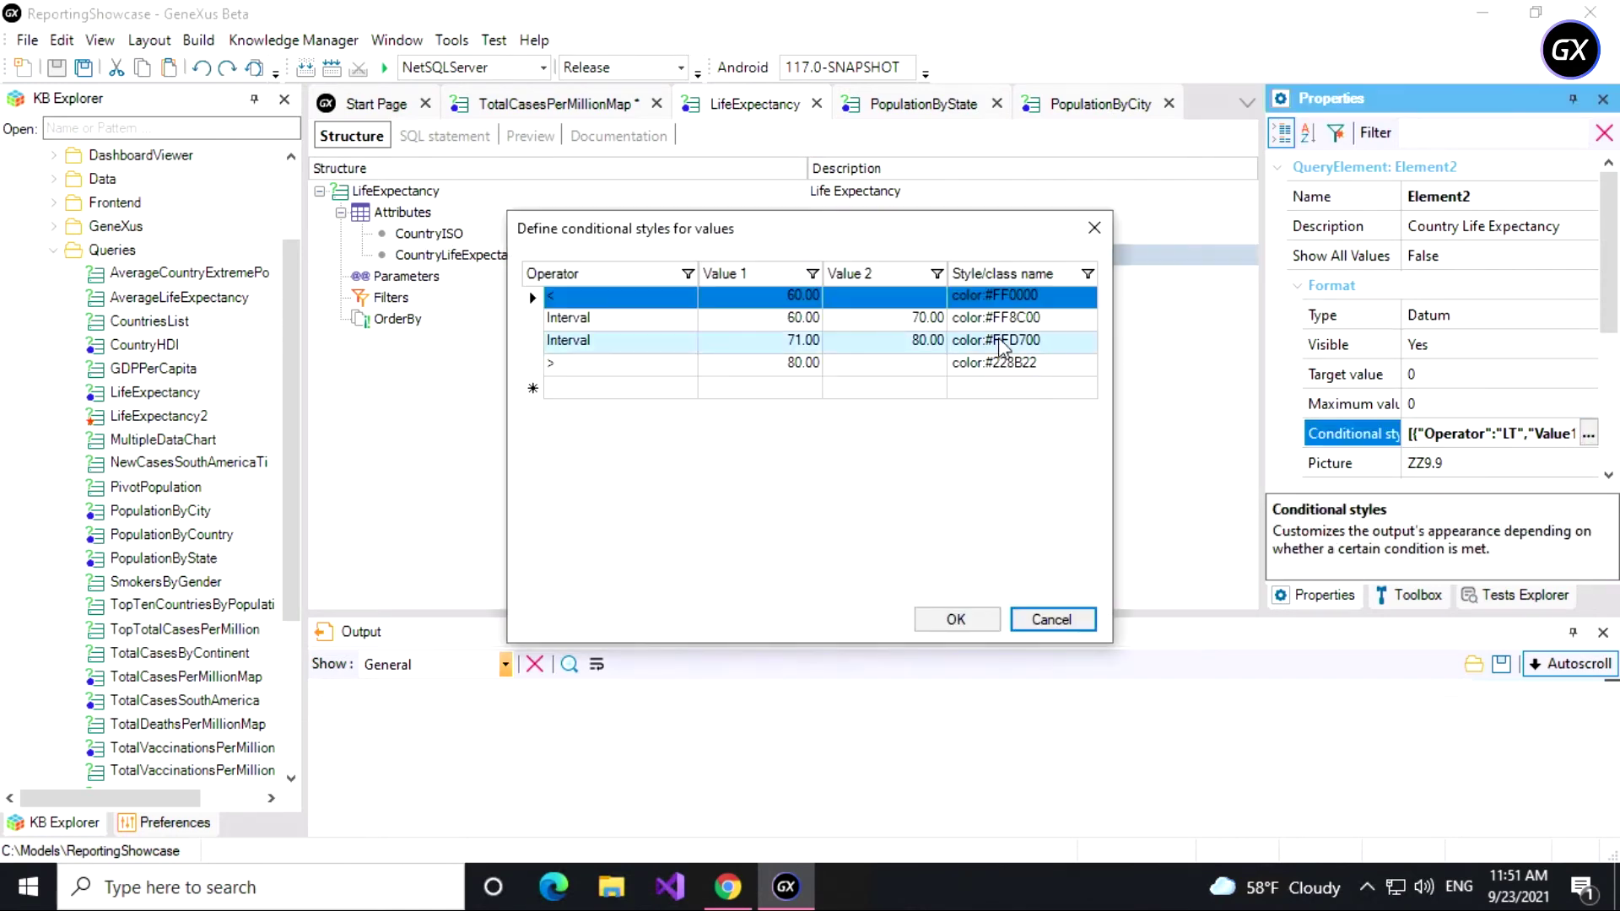
pyautogui.click(672, 300)
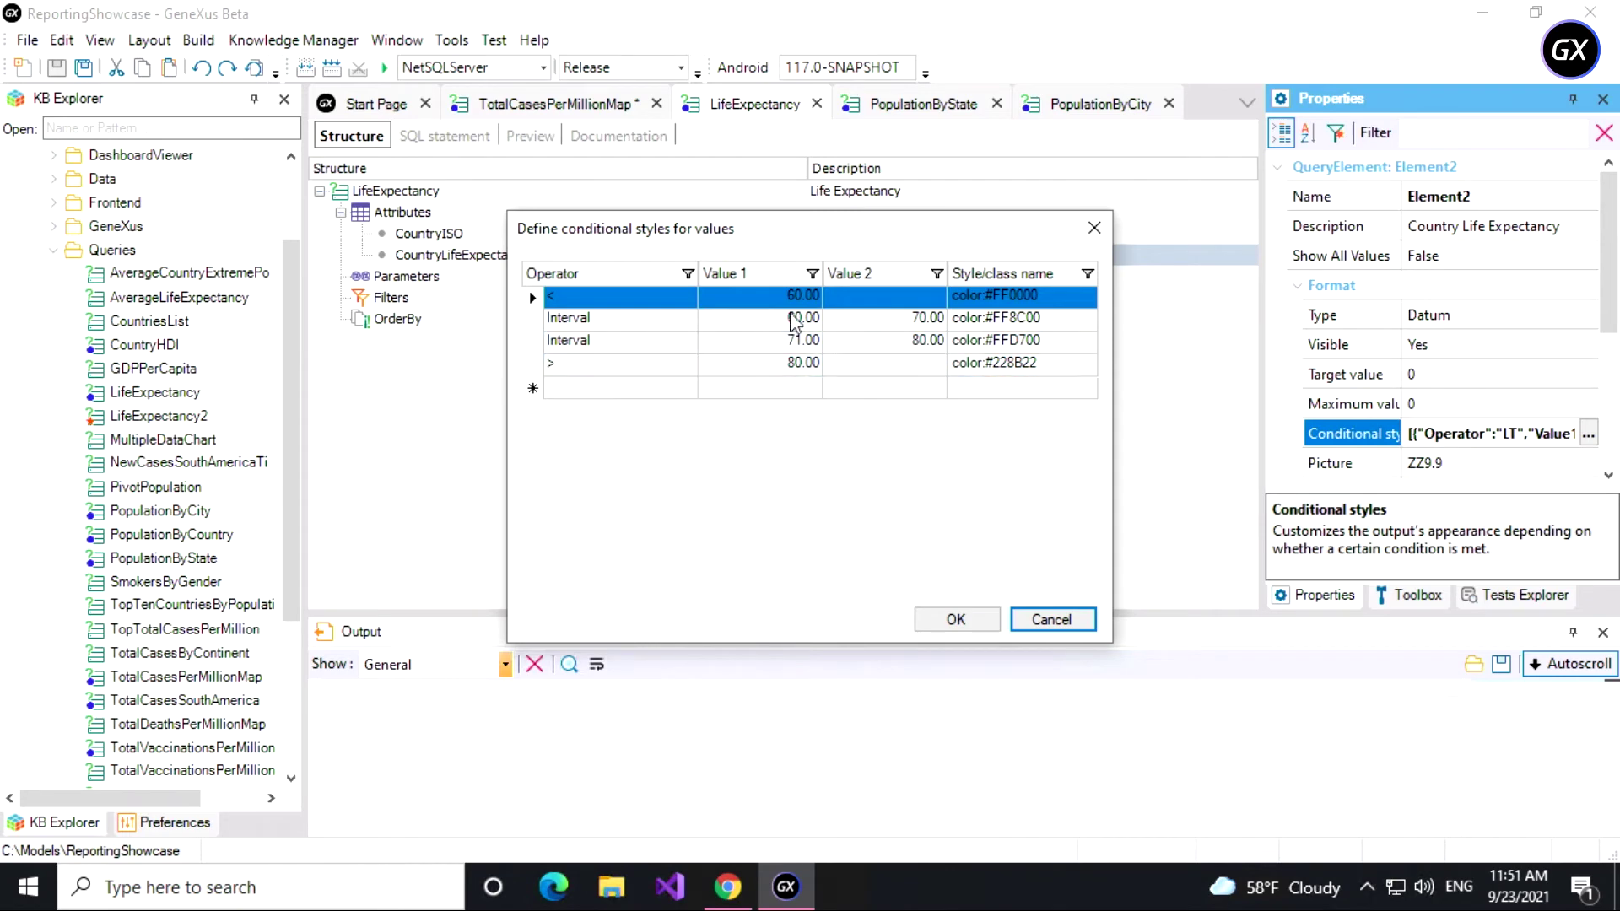
pyautogui.click(958, 620)
# - Preview the LifeExpectancy query and set its output type to Map
pyautogui.click(527, 136)
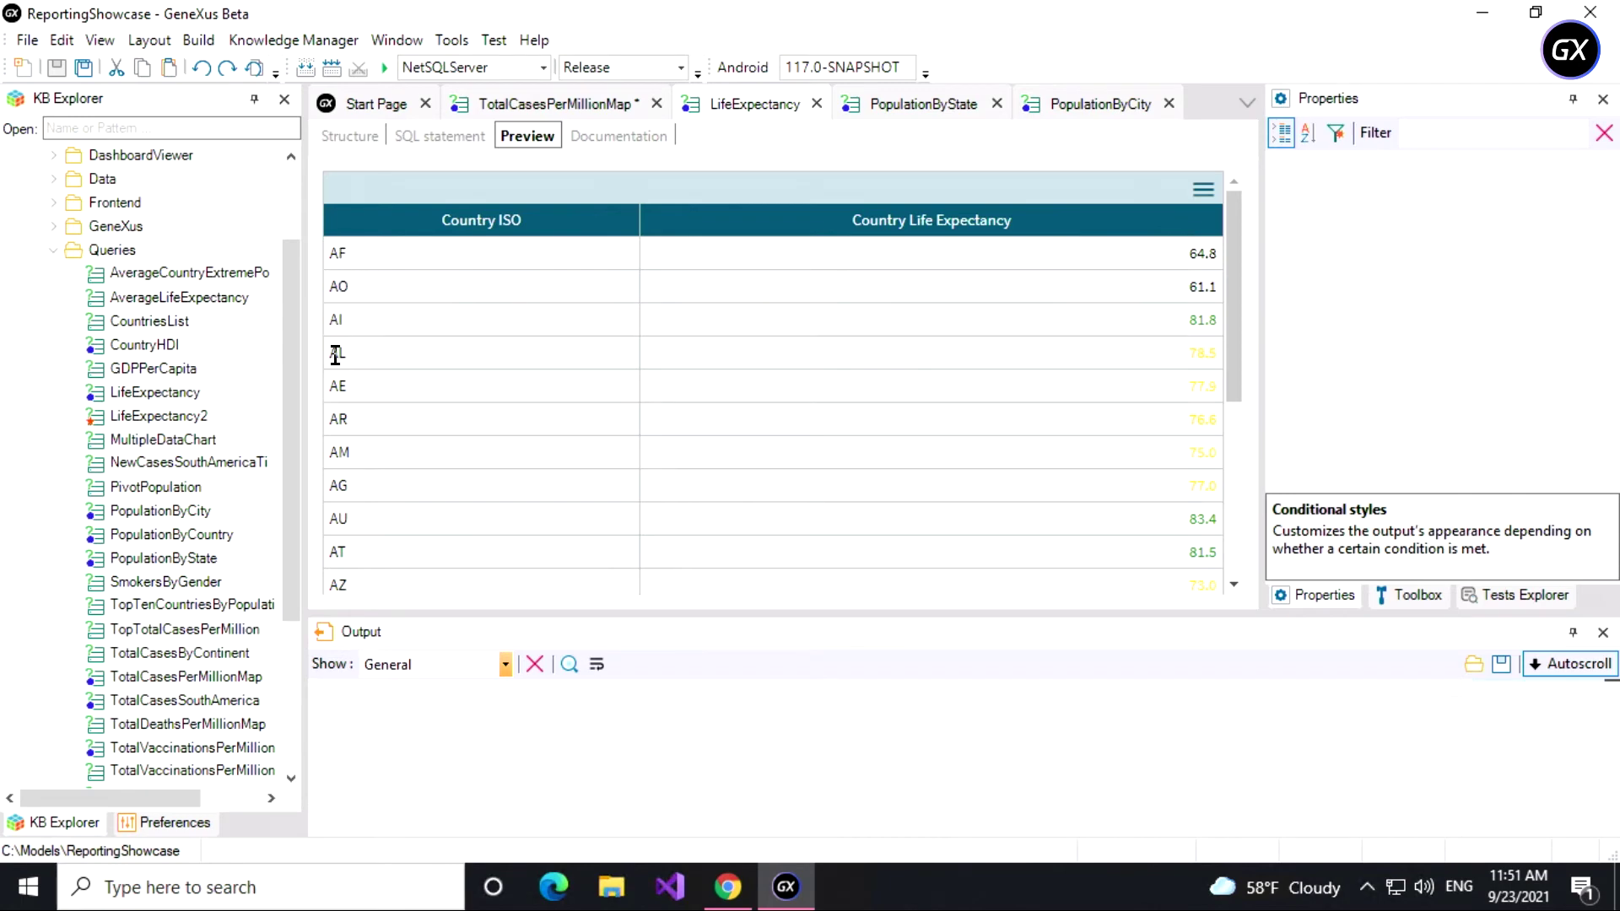
pyautogui.click(546, 165)
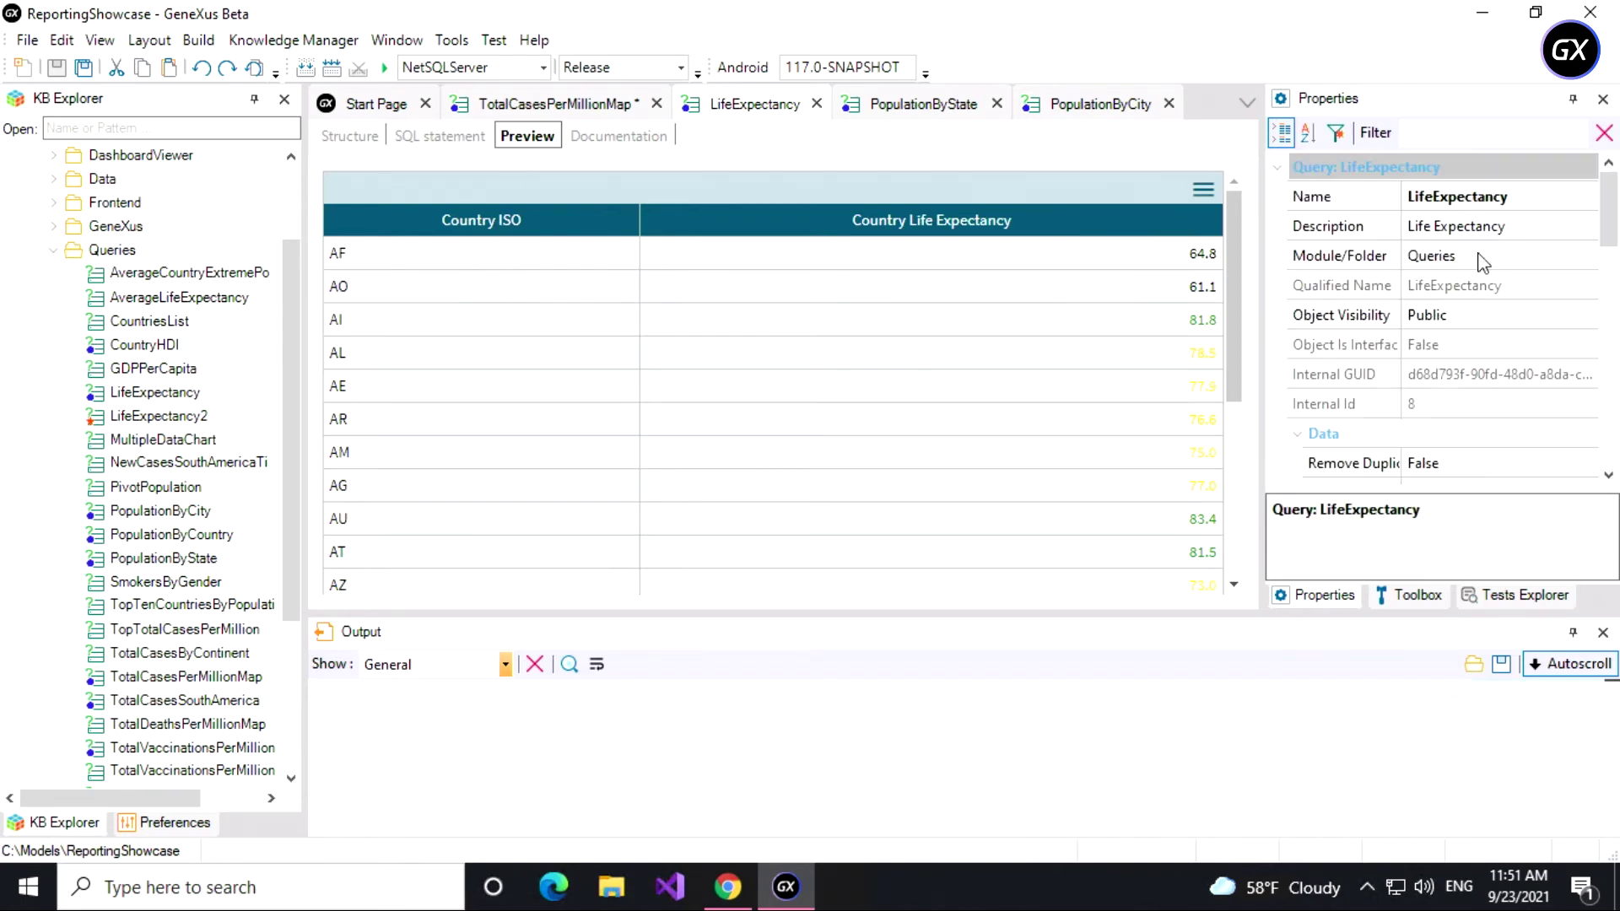
pyautogui.click(1594, 262)
pyautogui.scroll(-5, 1598, 253)
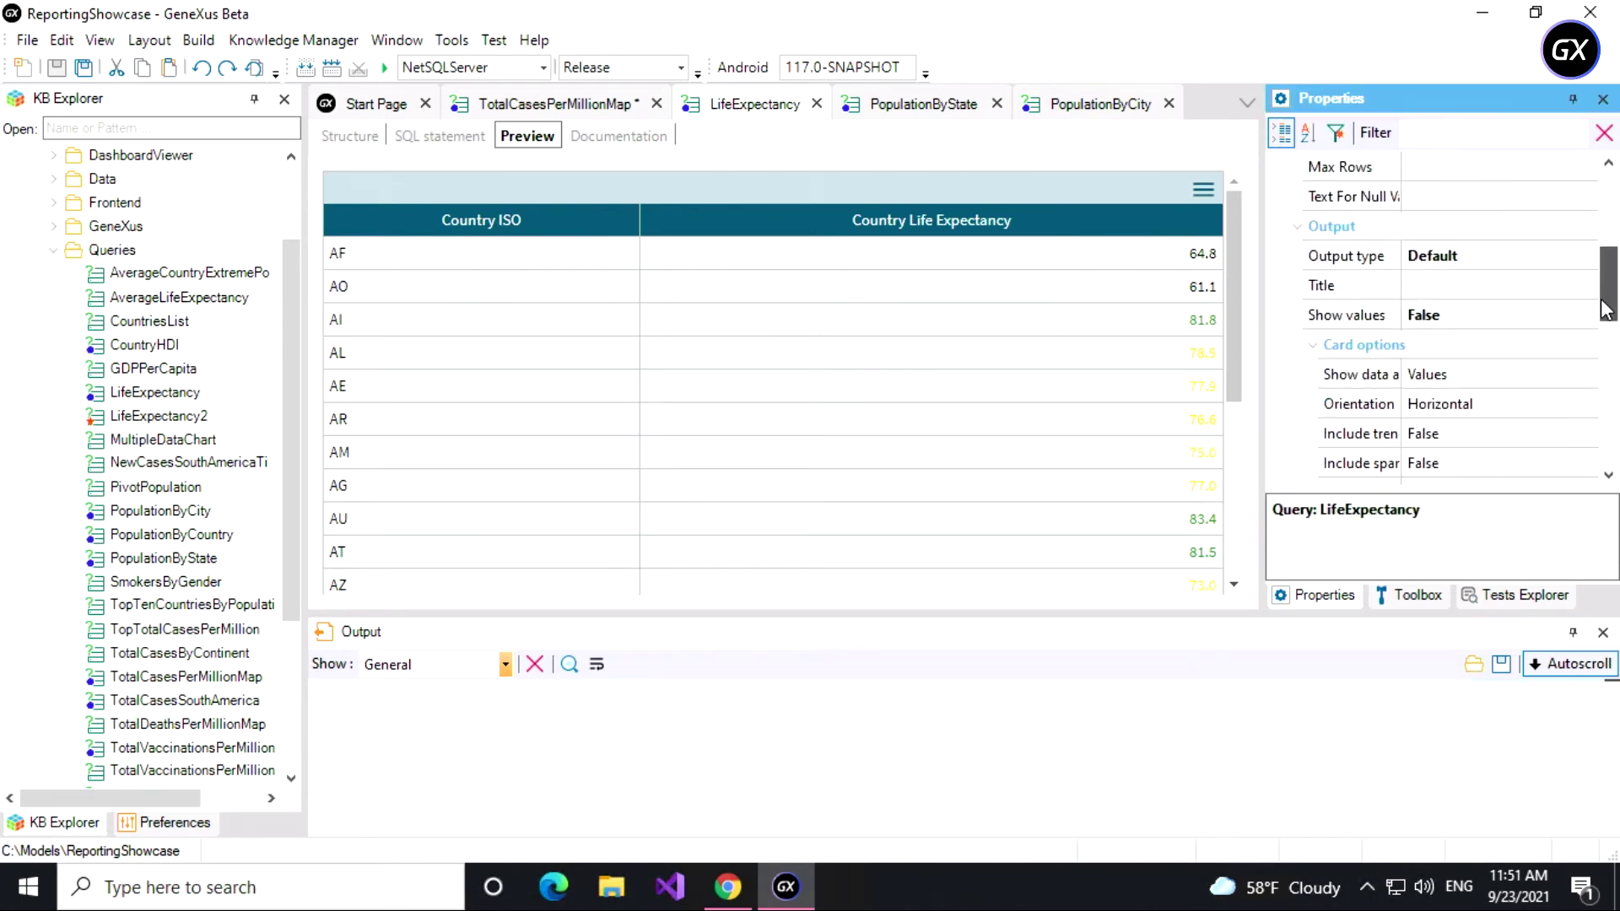
pyautogui.click(1601, 236)
pyautogui.click(1587, 226)
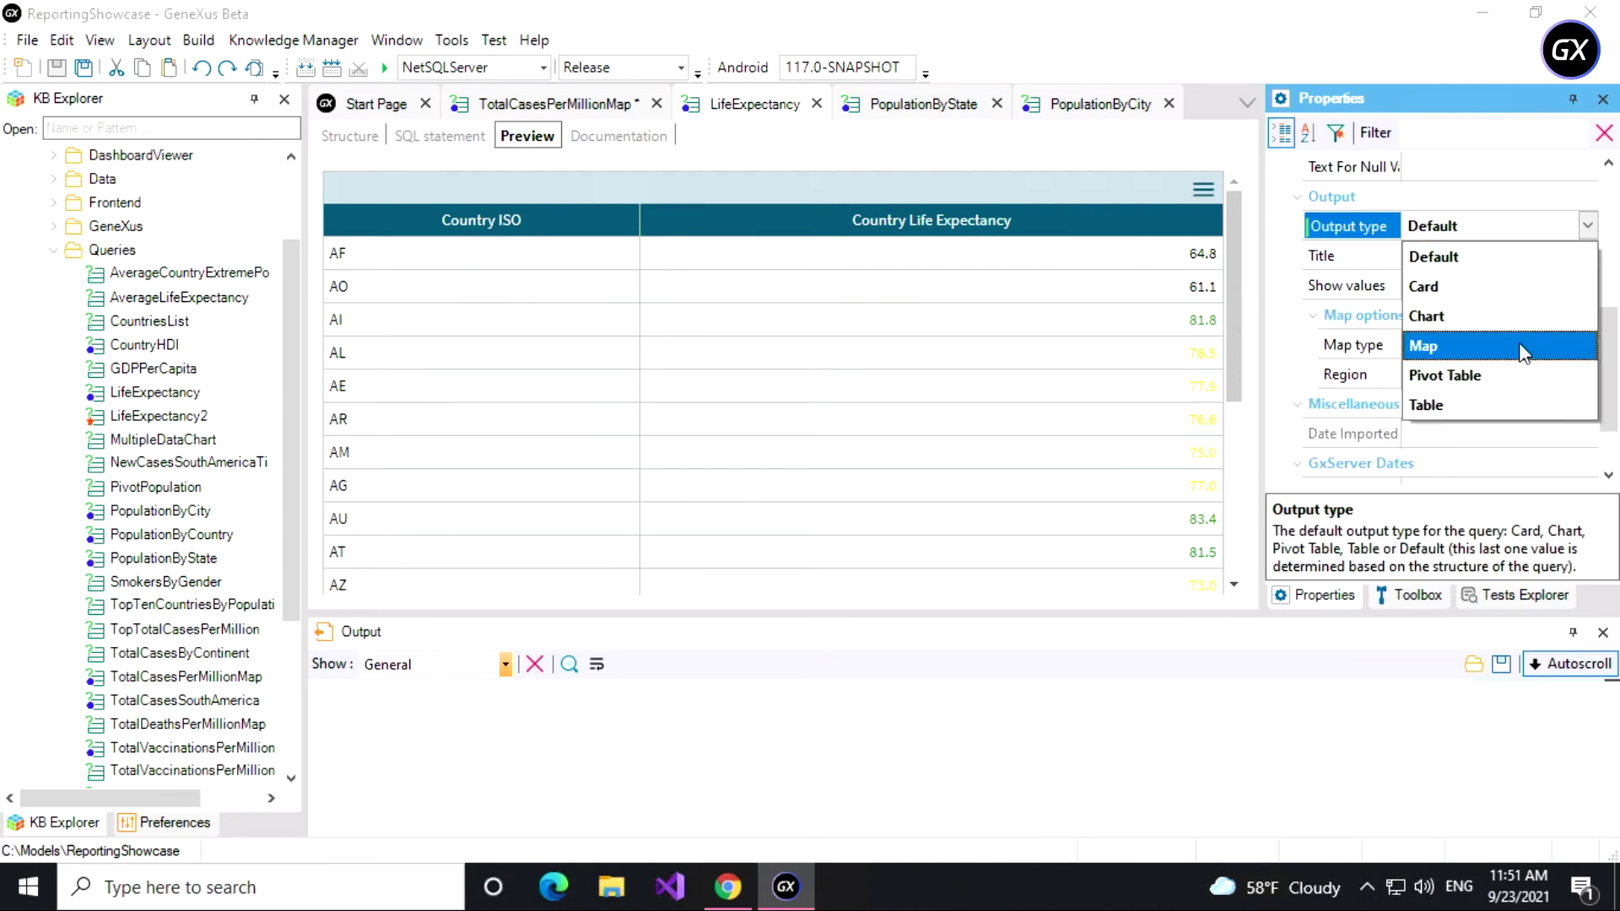
pyautogui.click(1518, 343)
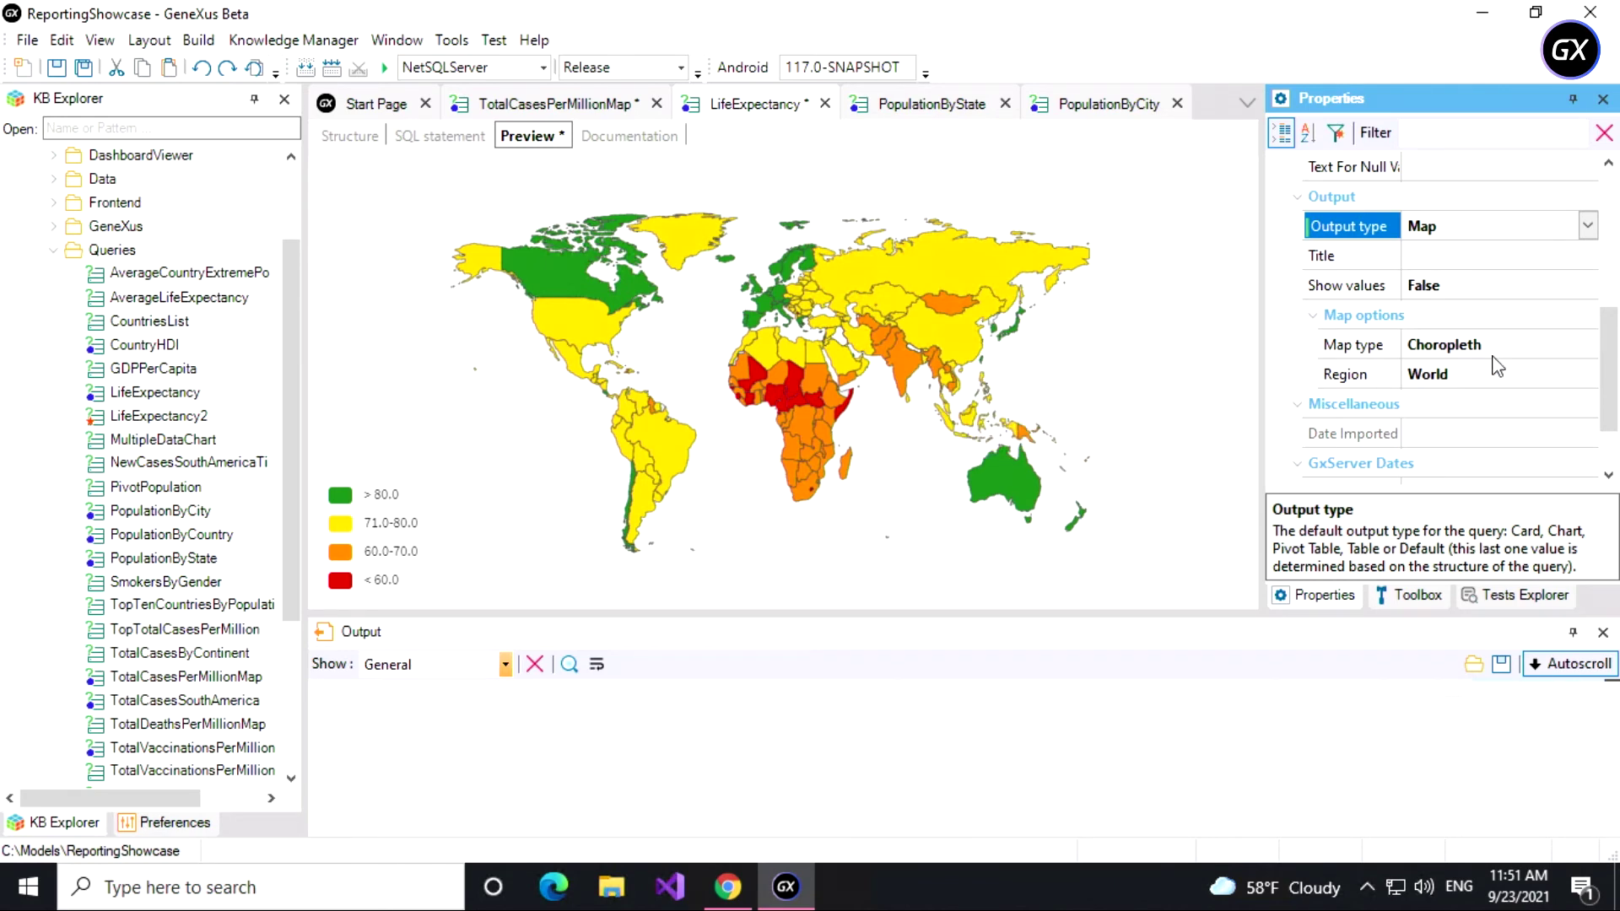
# - Set the region of the LifeExpectancy choropleth map to Continent
pyautogui.click(1576, 347)
pyautogui.click(1580, 374)
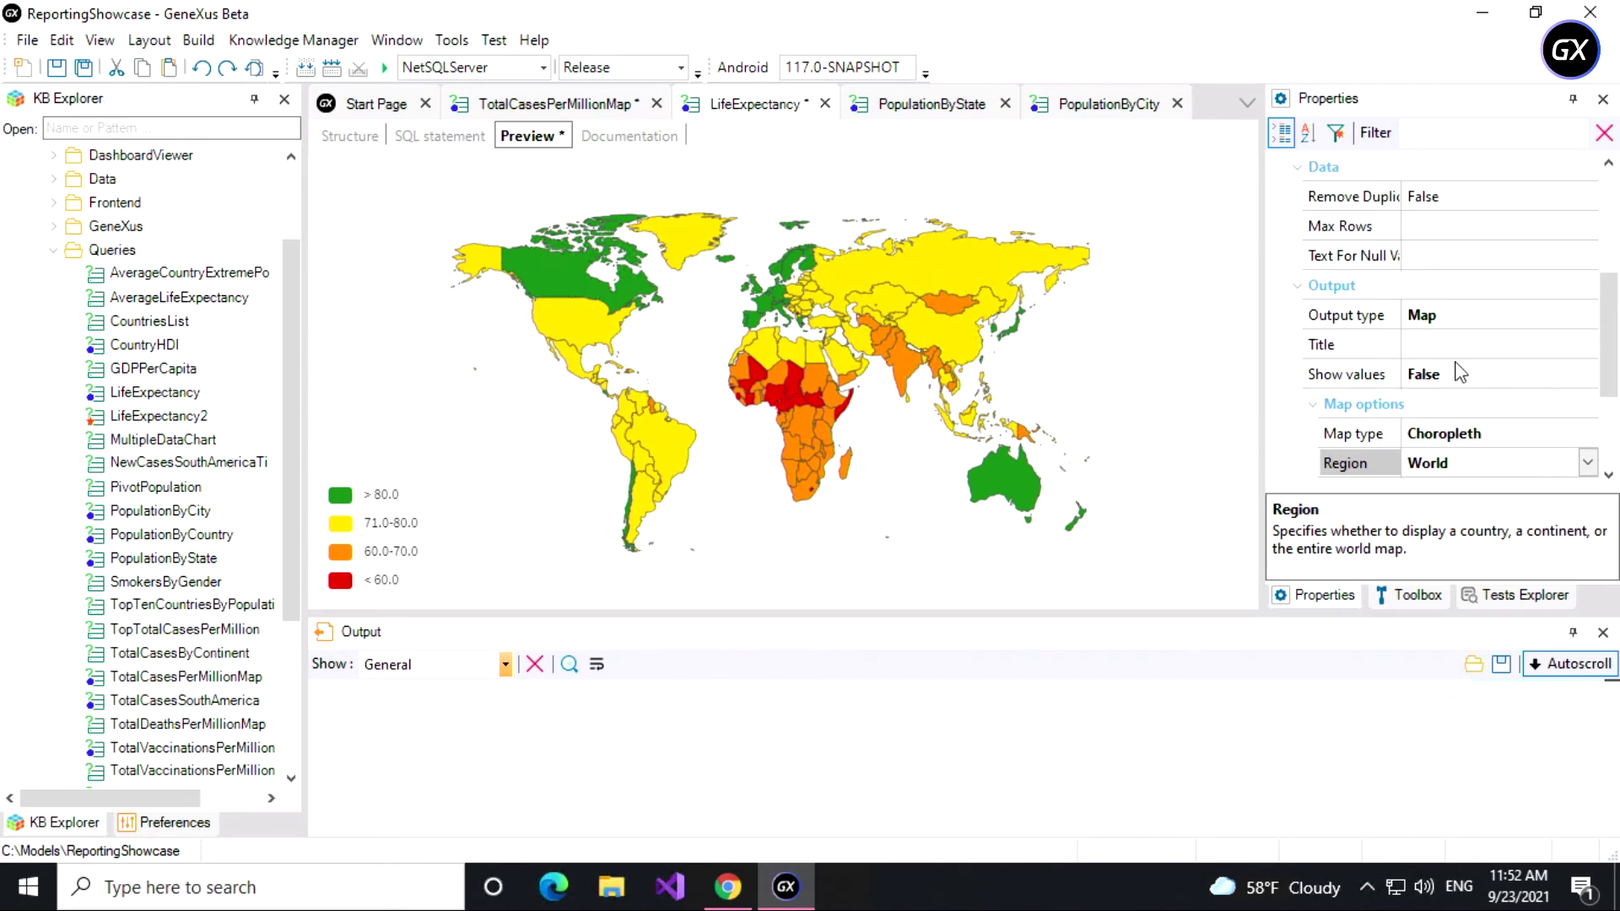
pyautogui.click(1588, 462)
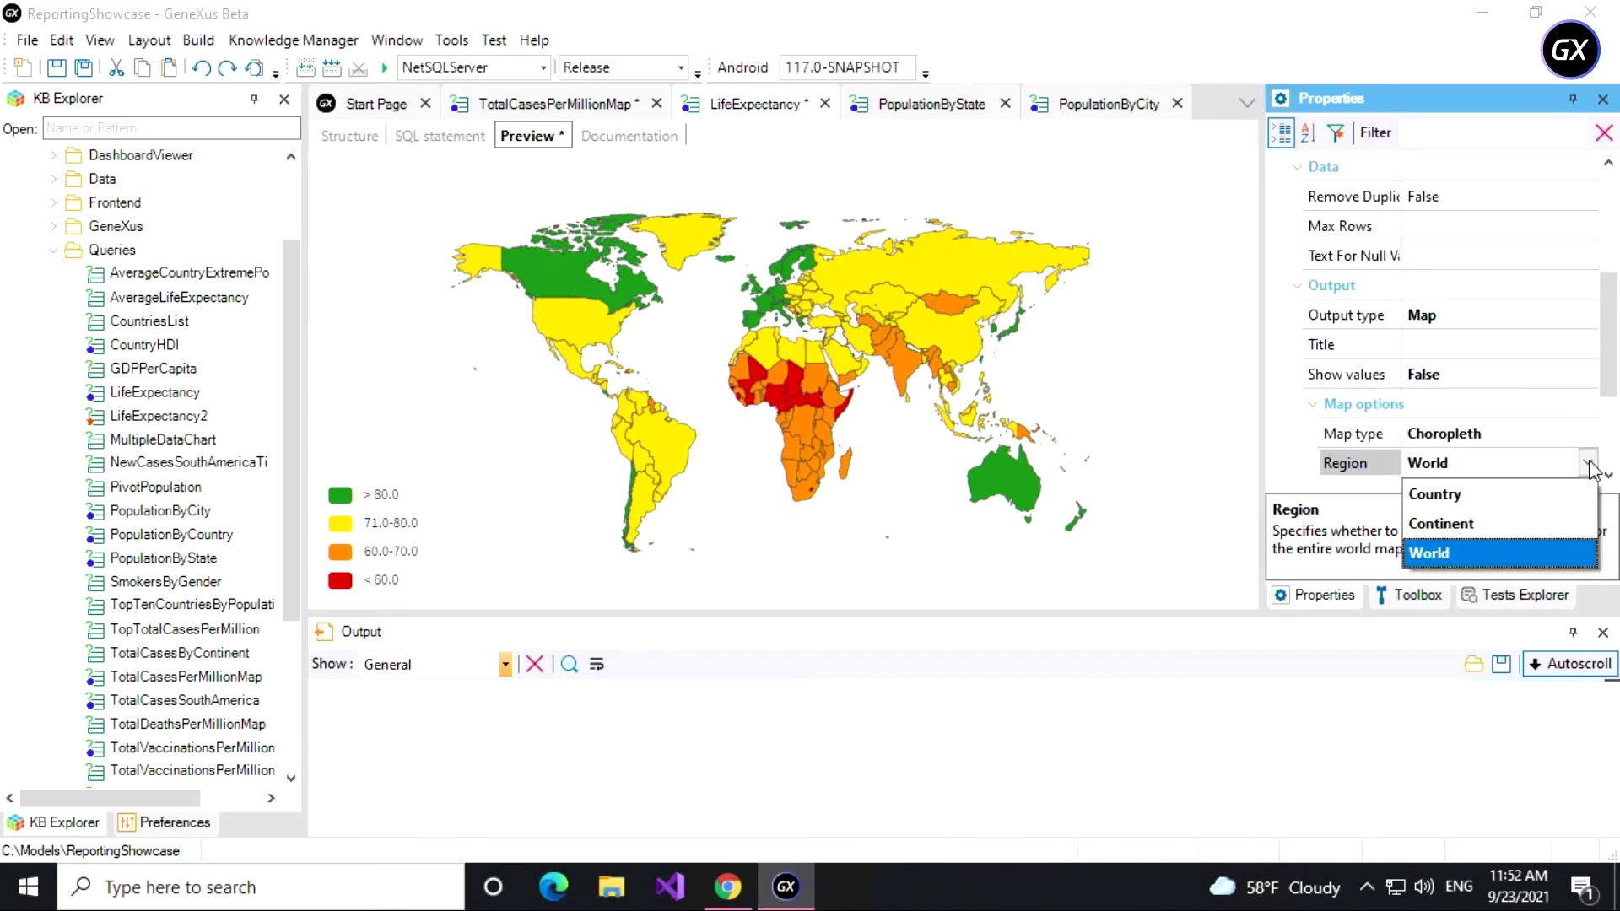
pyautogui.click(1481, 525)
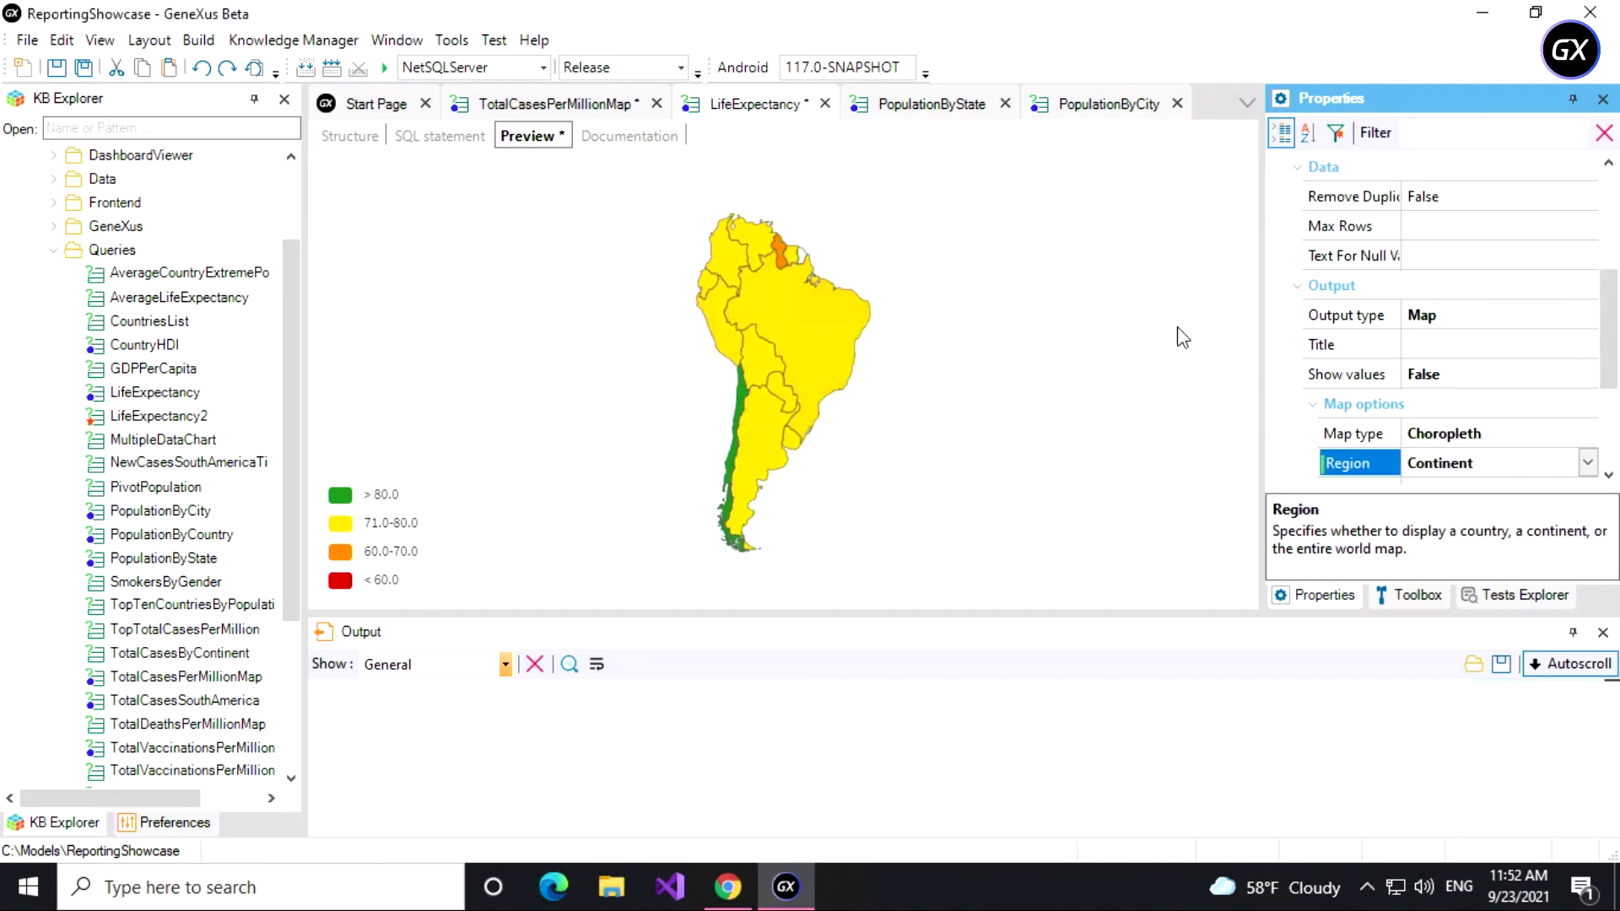
# - Give the LifeExpectancy map the title "Life Expectancy"
pyautogui.click(1427, 342)
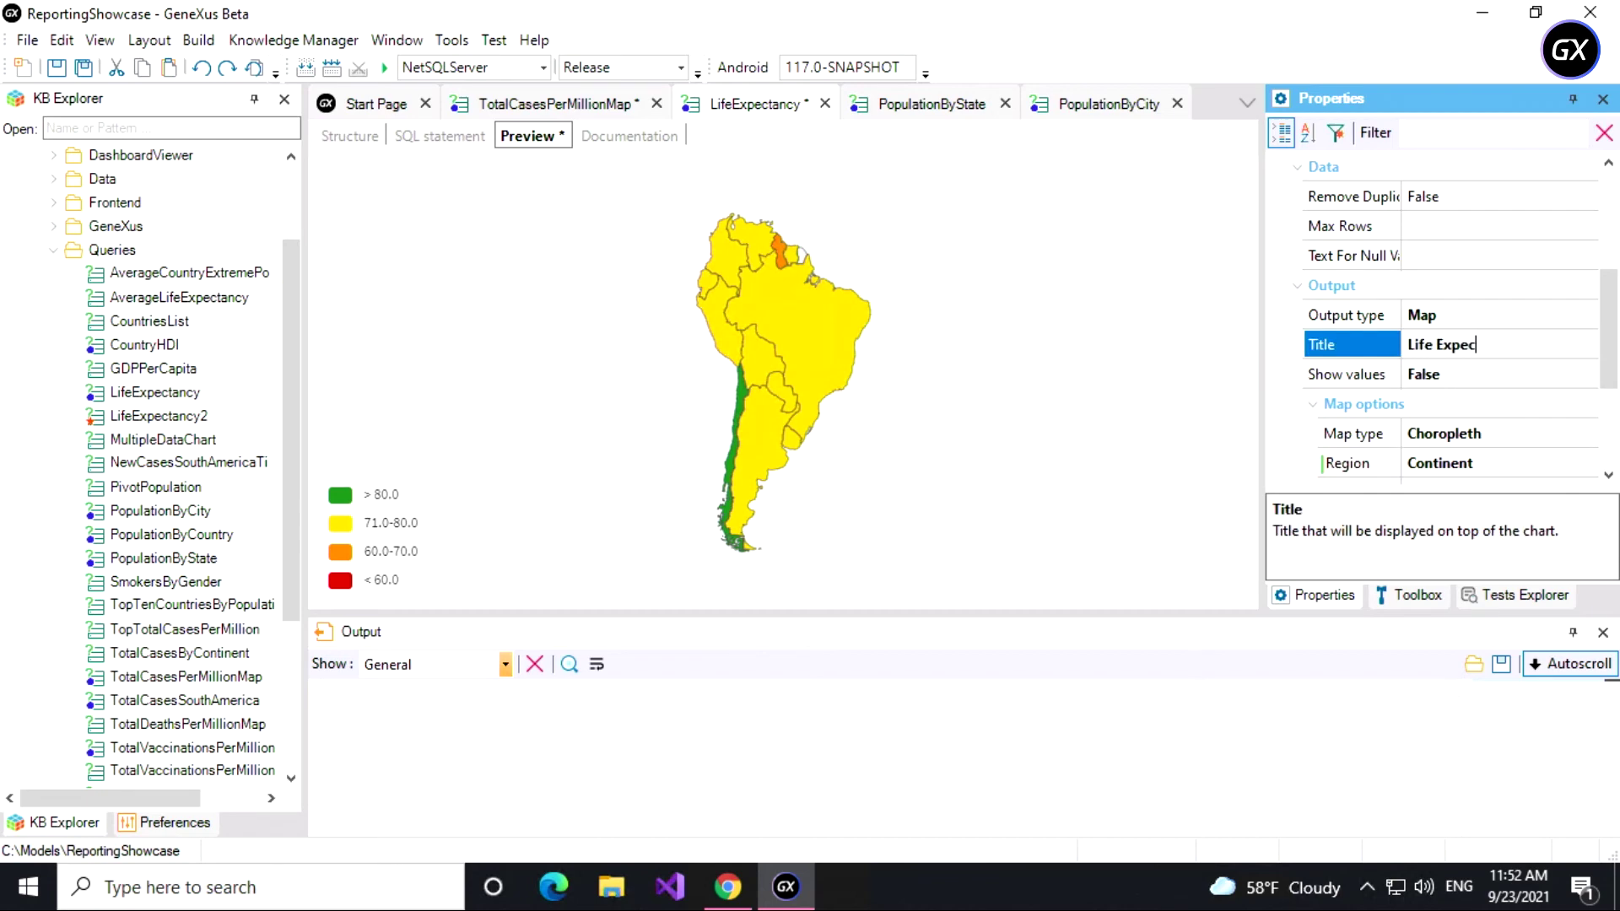
pyautogui.write('Life Expectancy')
pyautogui.press('Return')
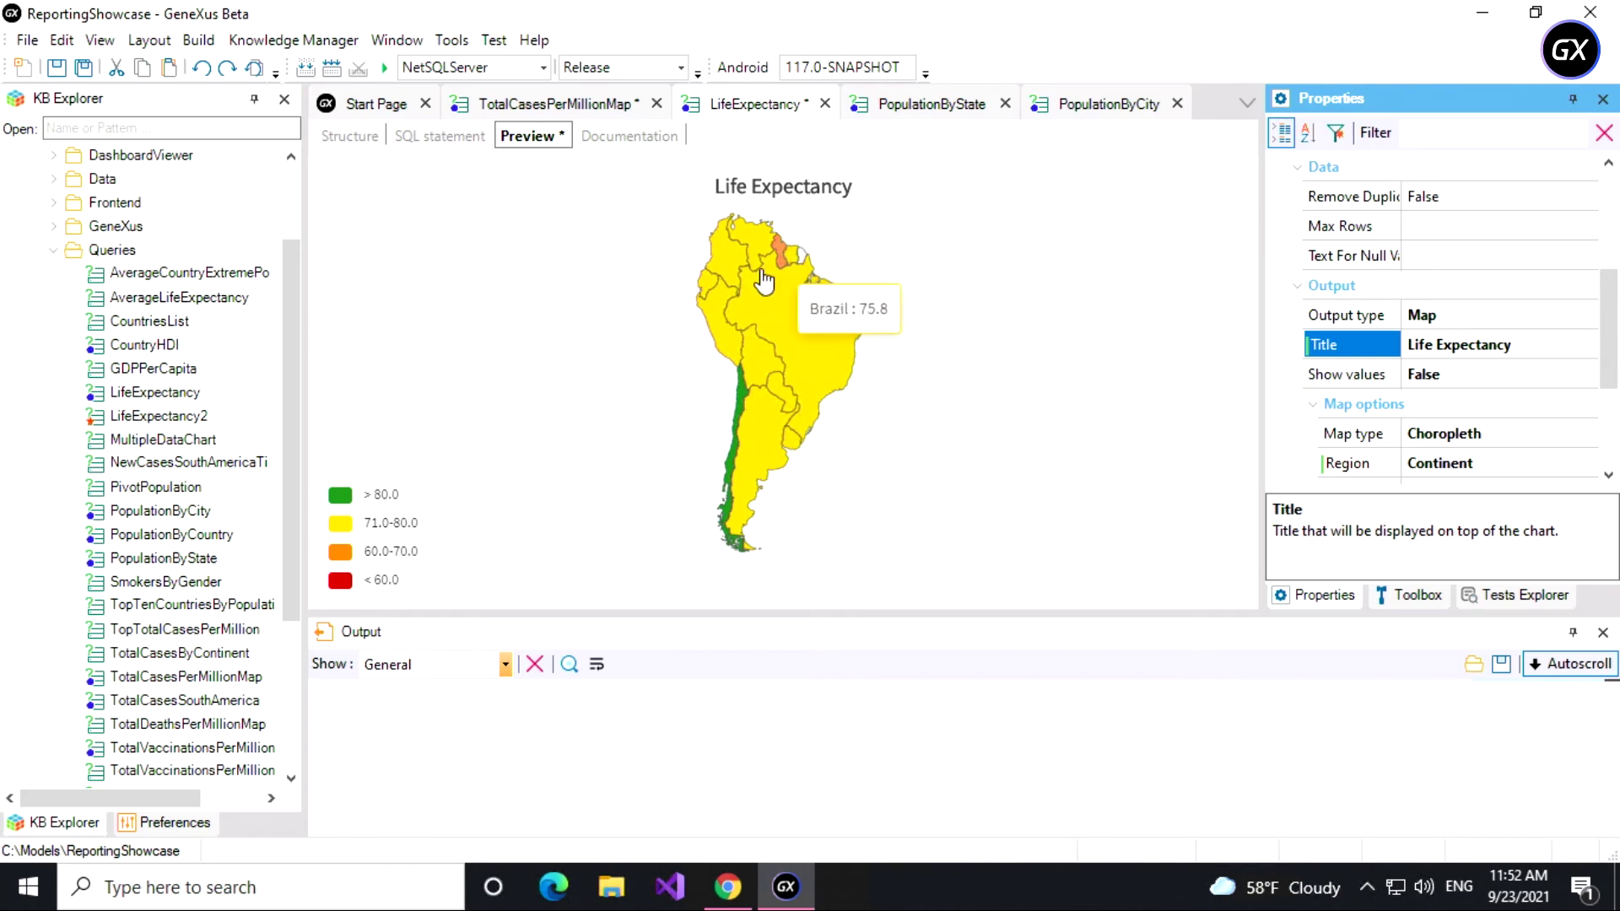
# - Inspect the StateISO and Sum(CityPopulation) elements of the PopulationByState query, preview its data and show the query's own properties
pyautogui.click(909, 119)
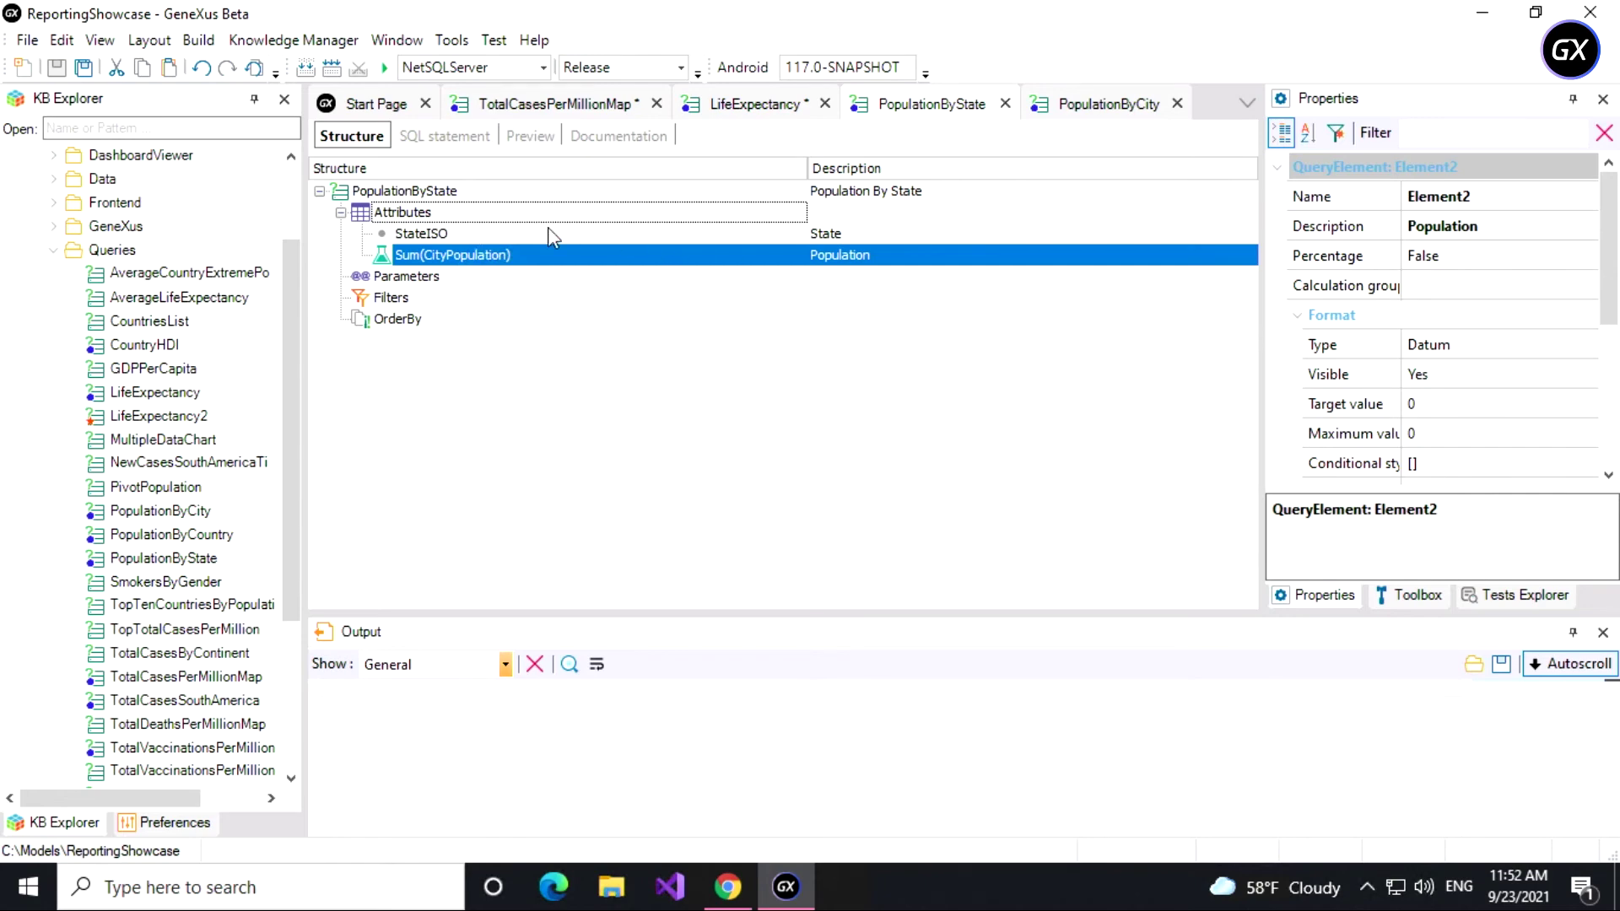
pyautogui.click(450, 237)
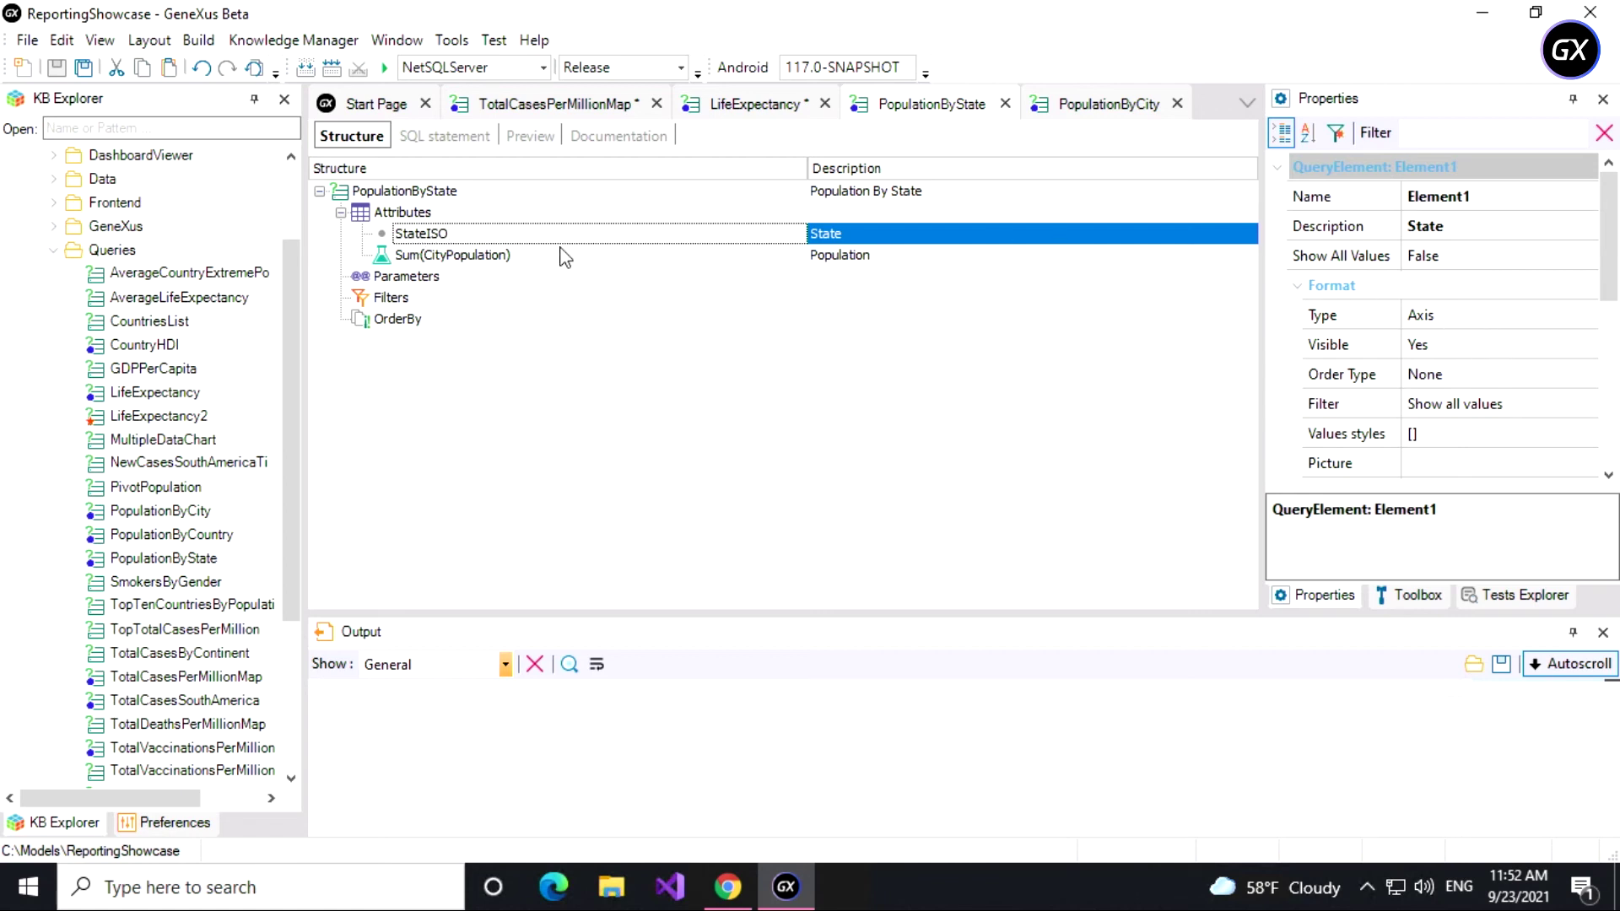
pyautogui.click(506, 256)
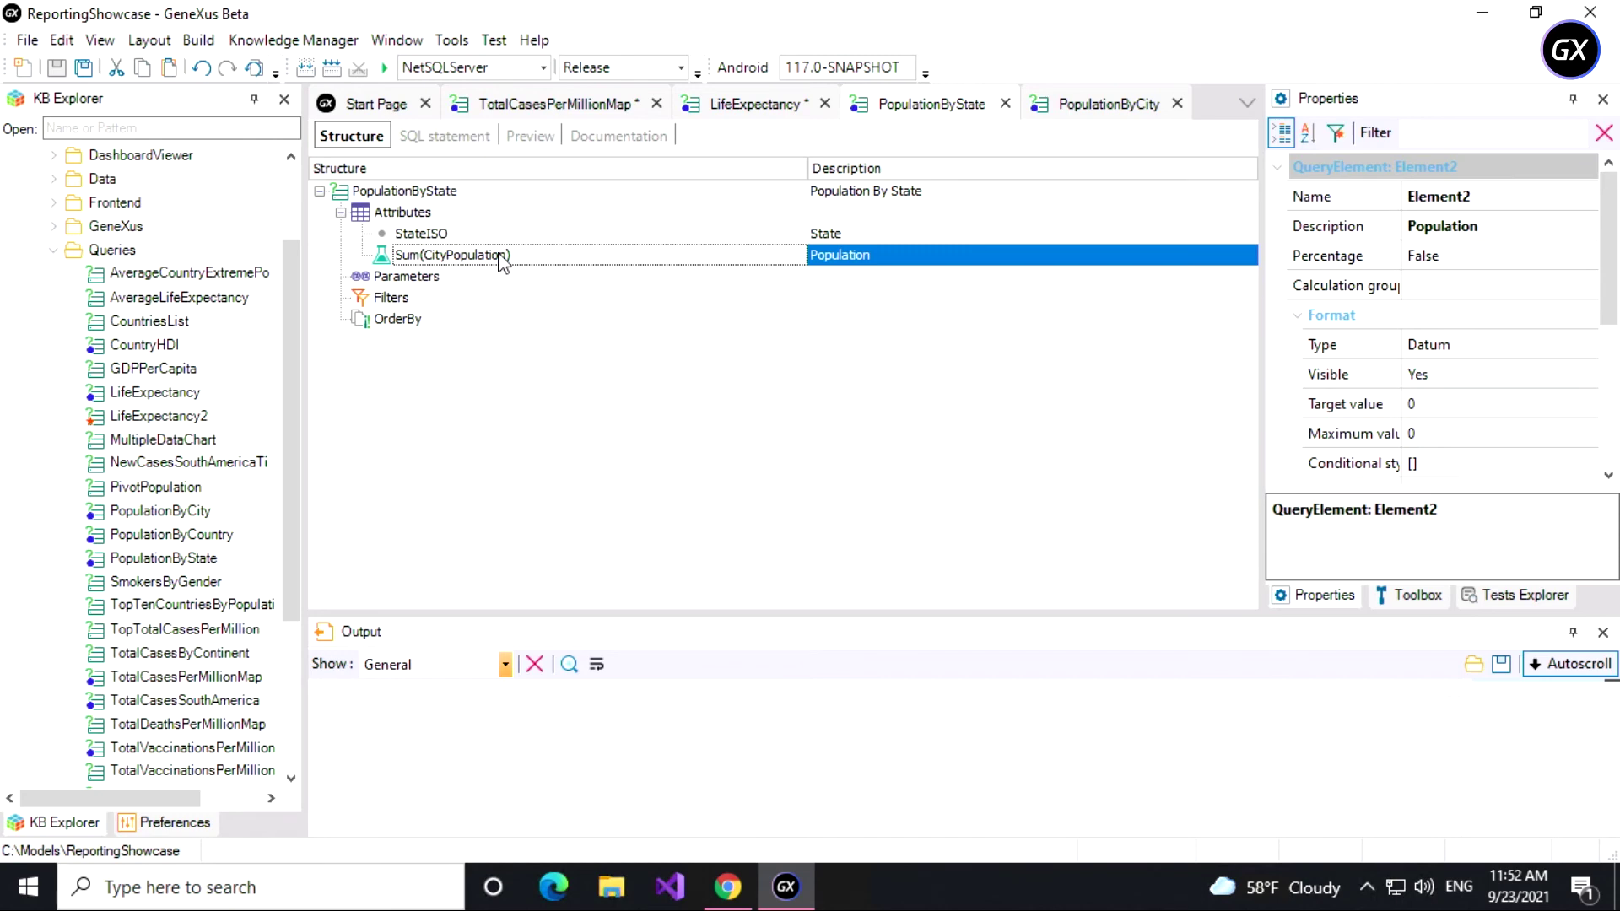
pyautogui.click(528, 137)
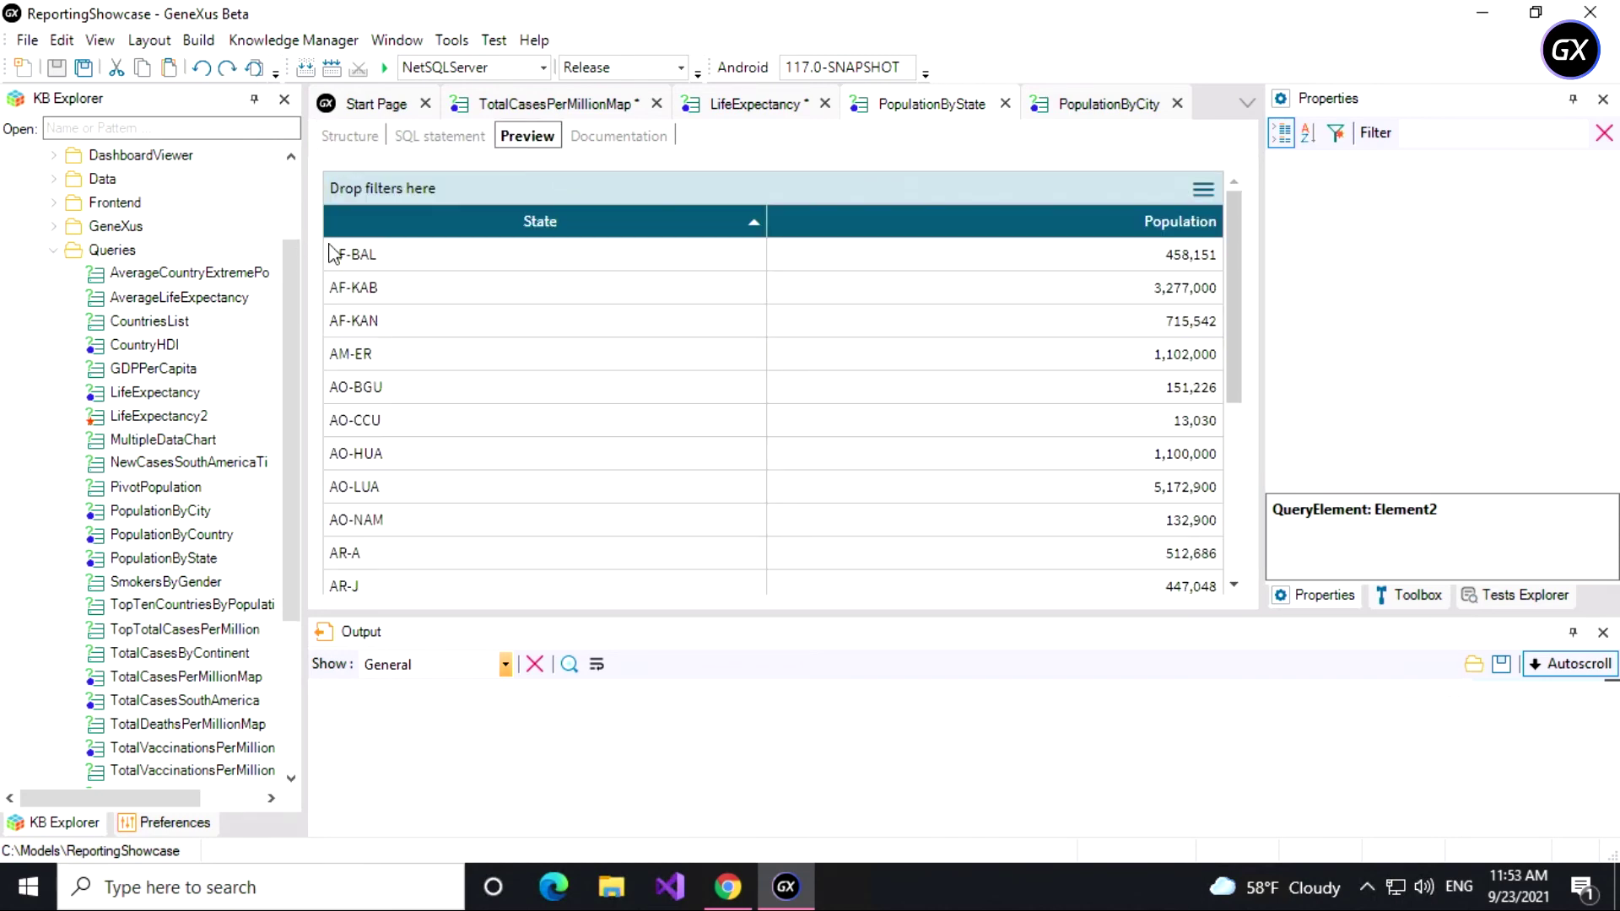
pyautogui.click(913, 108)
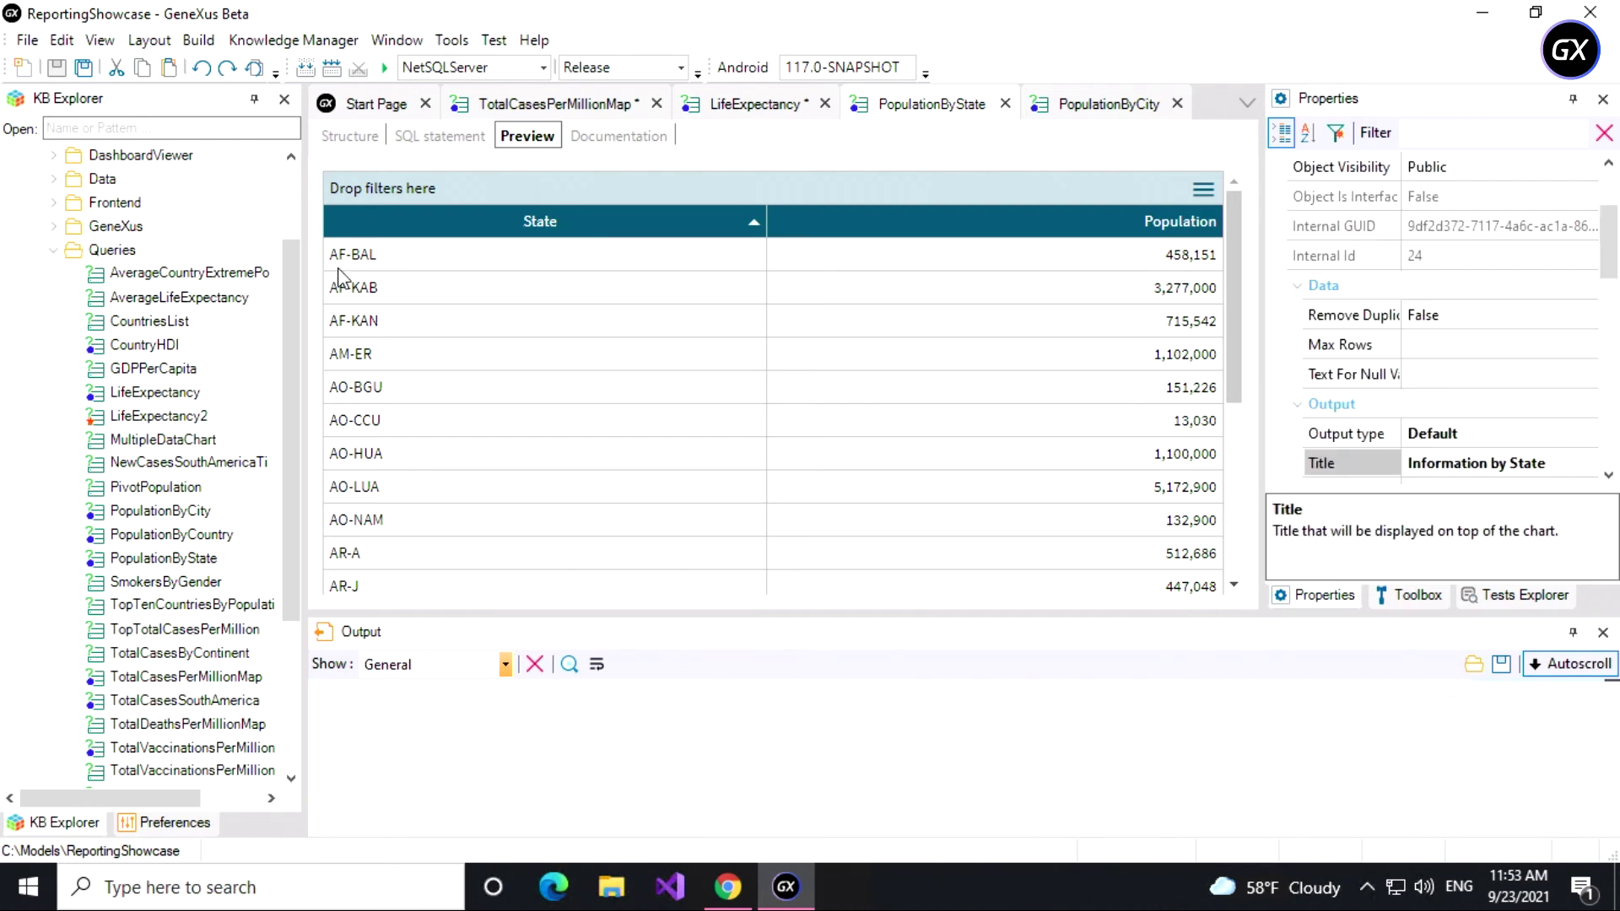
# - Look through the state codes in the PopulationByState preview and set the query's output type to Map
pyautogui.doubleClick(359, 261)
pyautogui.scroll(-3, 342, 448)
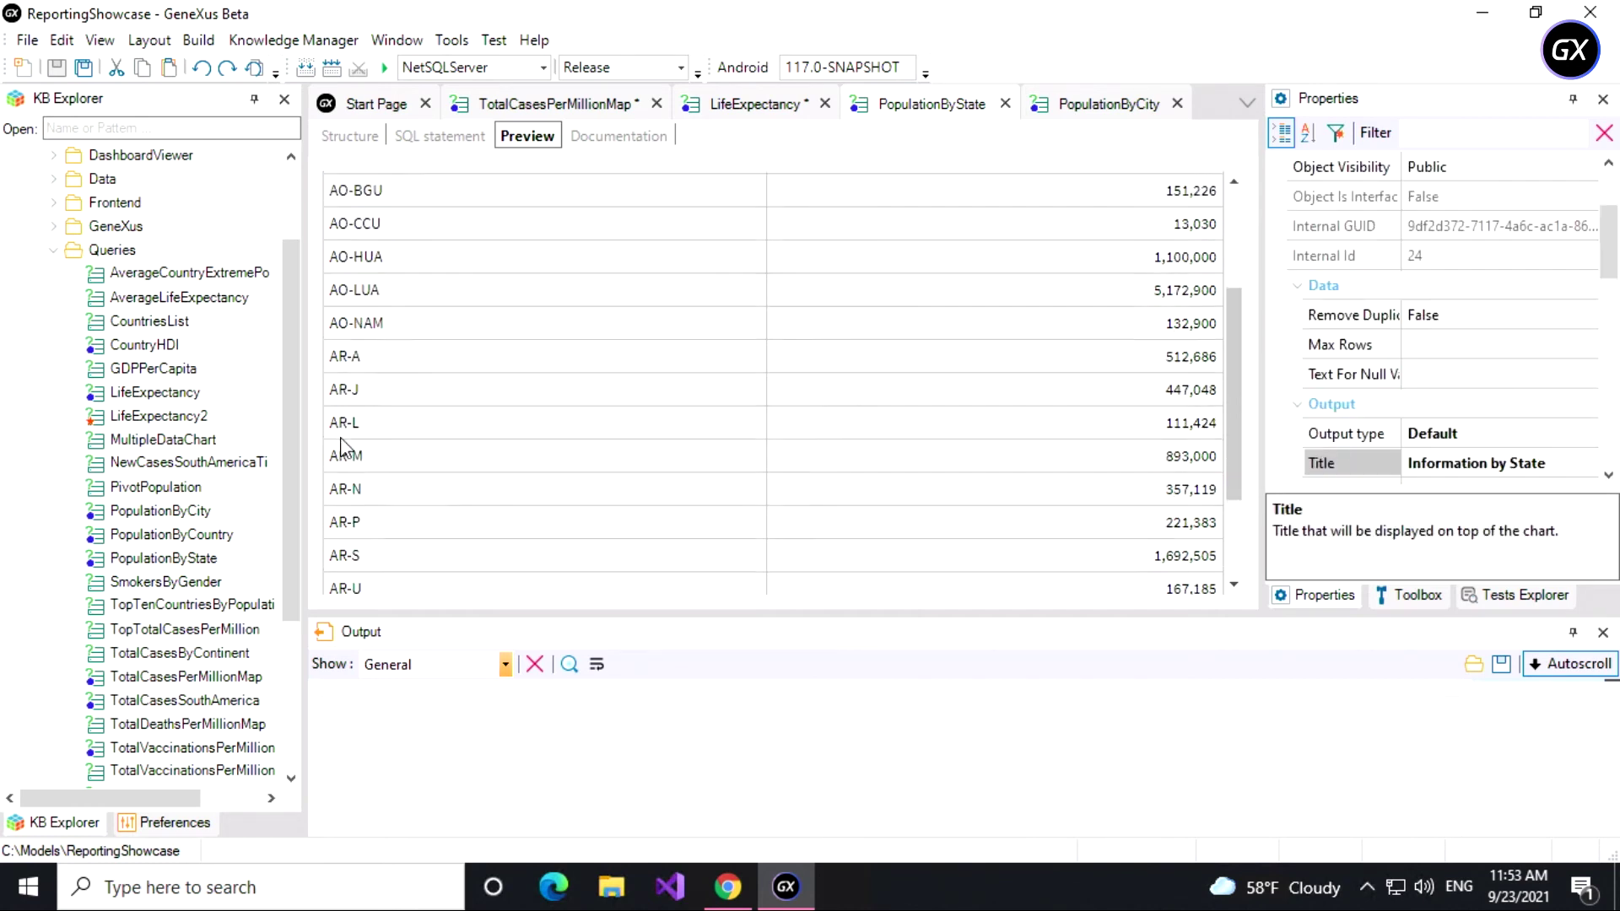
pyautogui.scroll(-3, 409, 500)
pyautogui.scroll(6, 407, 496)
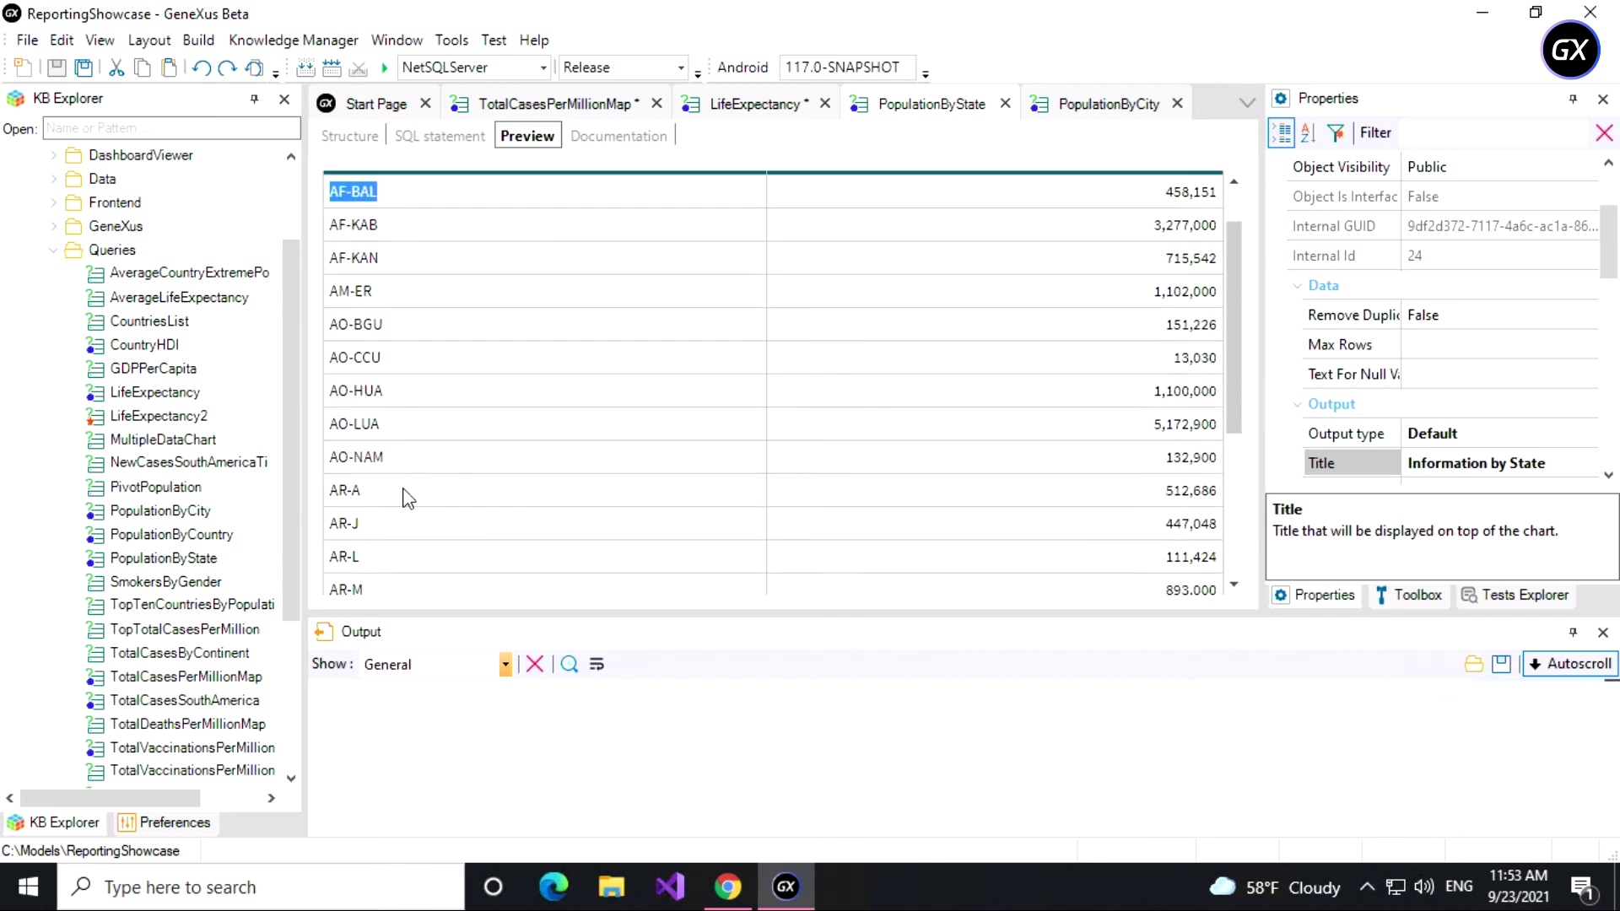
pyautogui.moveTo(1609, 275); pyautogui.dragTo(1609, 314)
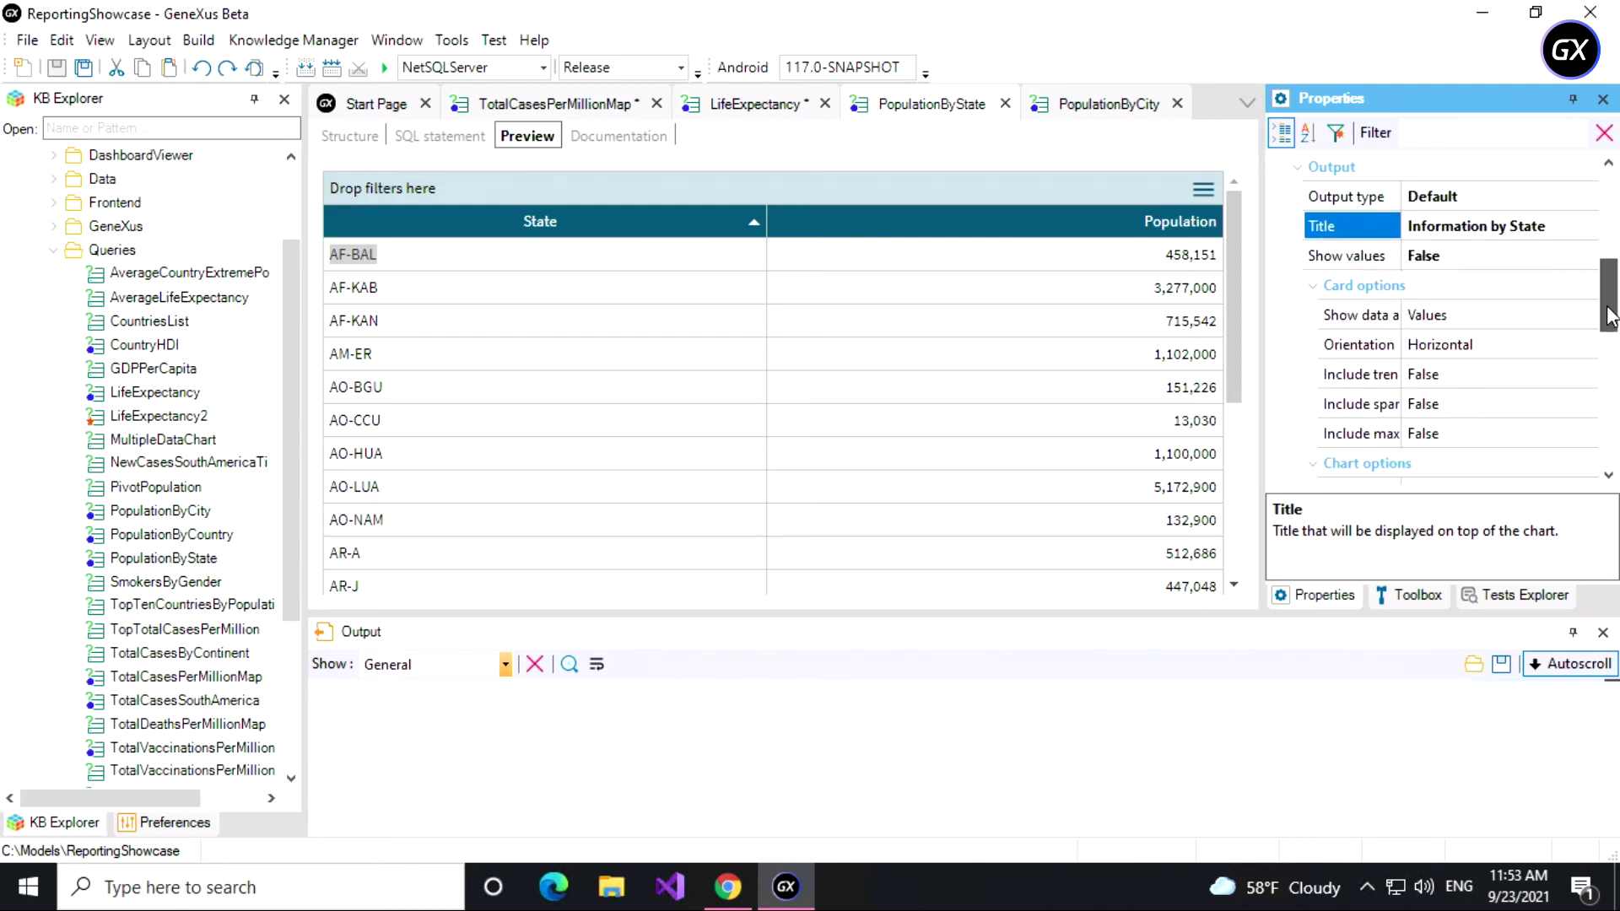
pyautogui.click(1586, 203)
pyautogui.click(1587, 199)
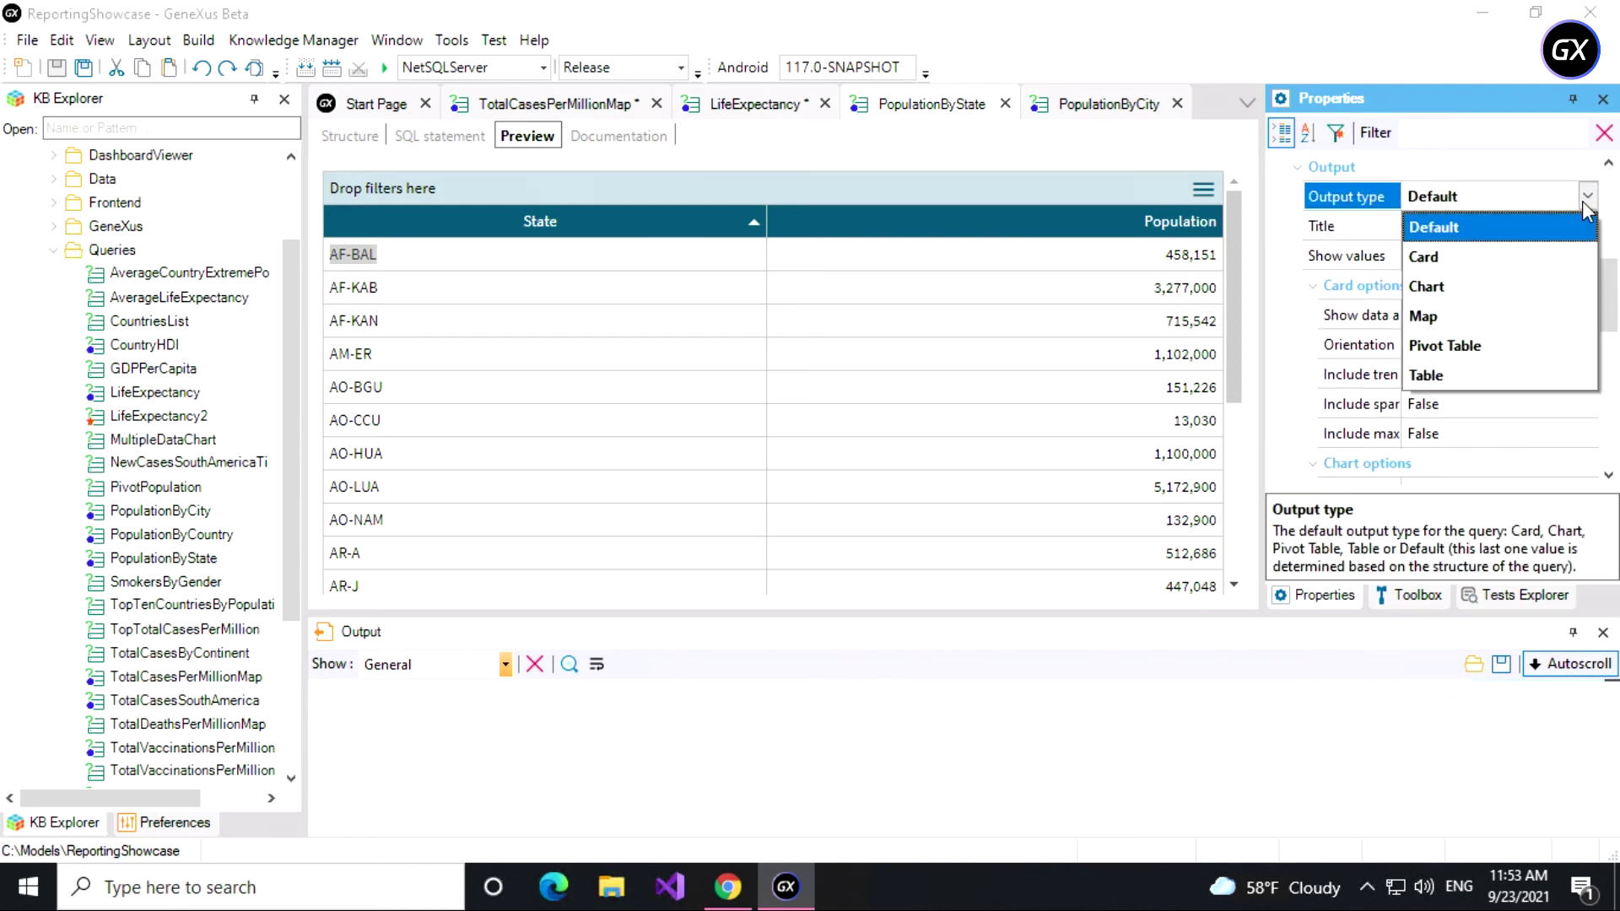
pyautogui.click(1486, 313)
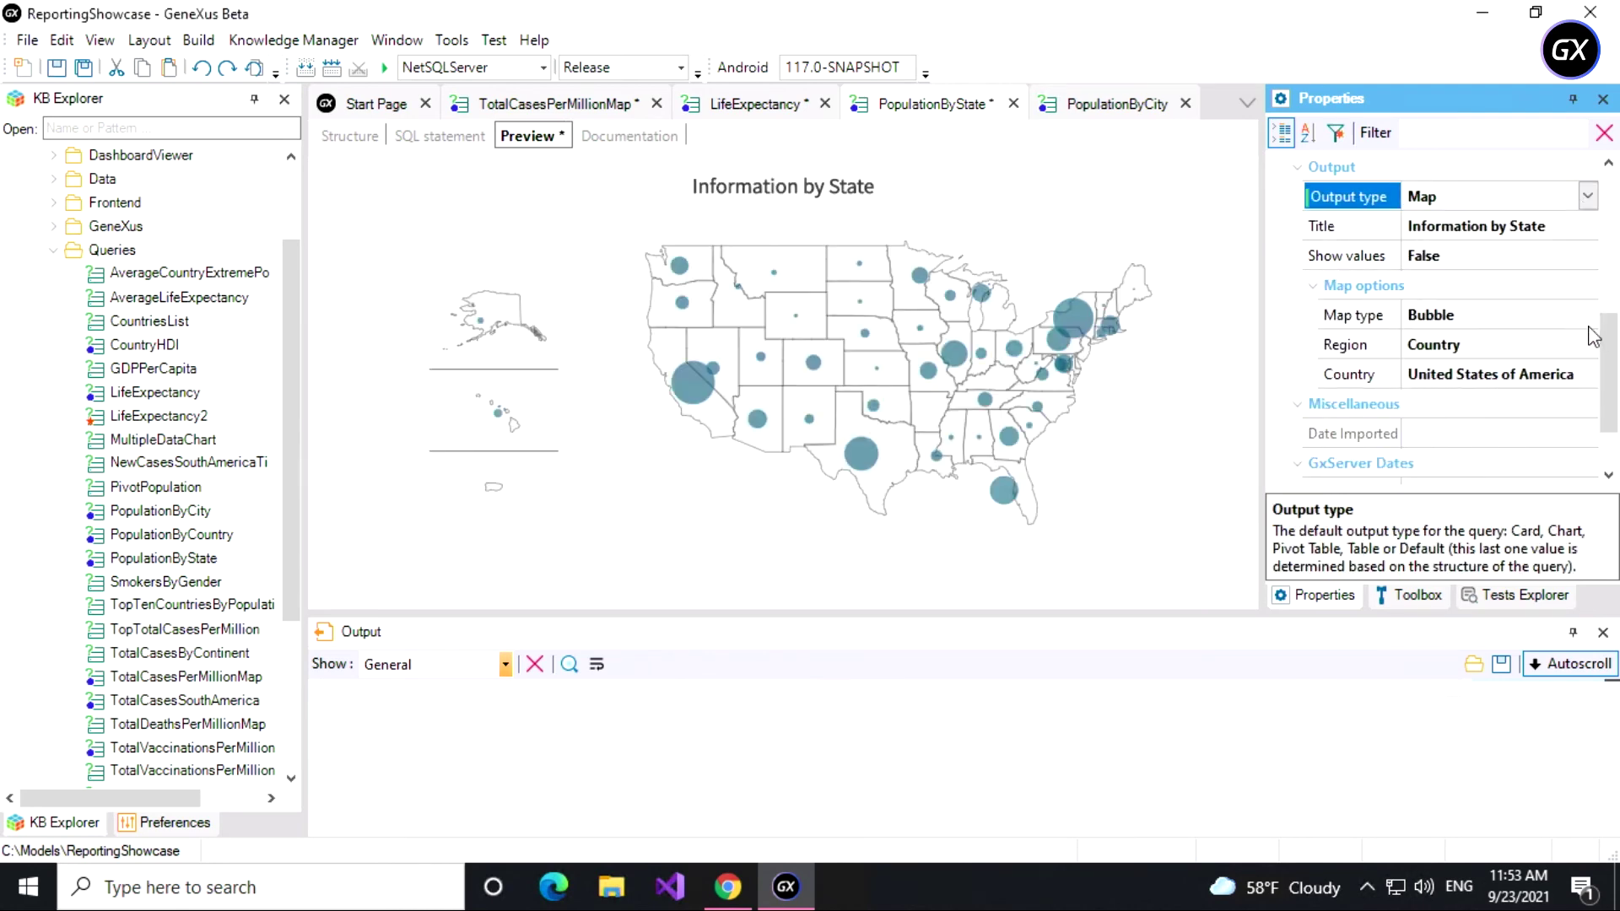
# - Review the available Region options and the list of countries for the PopulationByState bubble map
pyautogui.click(1587, 351)
pyautogui.click(1587, 352)
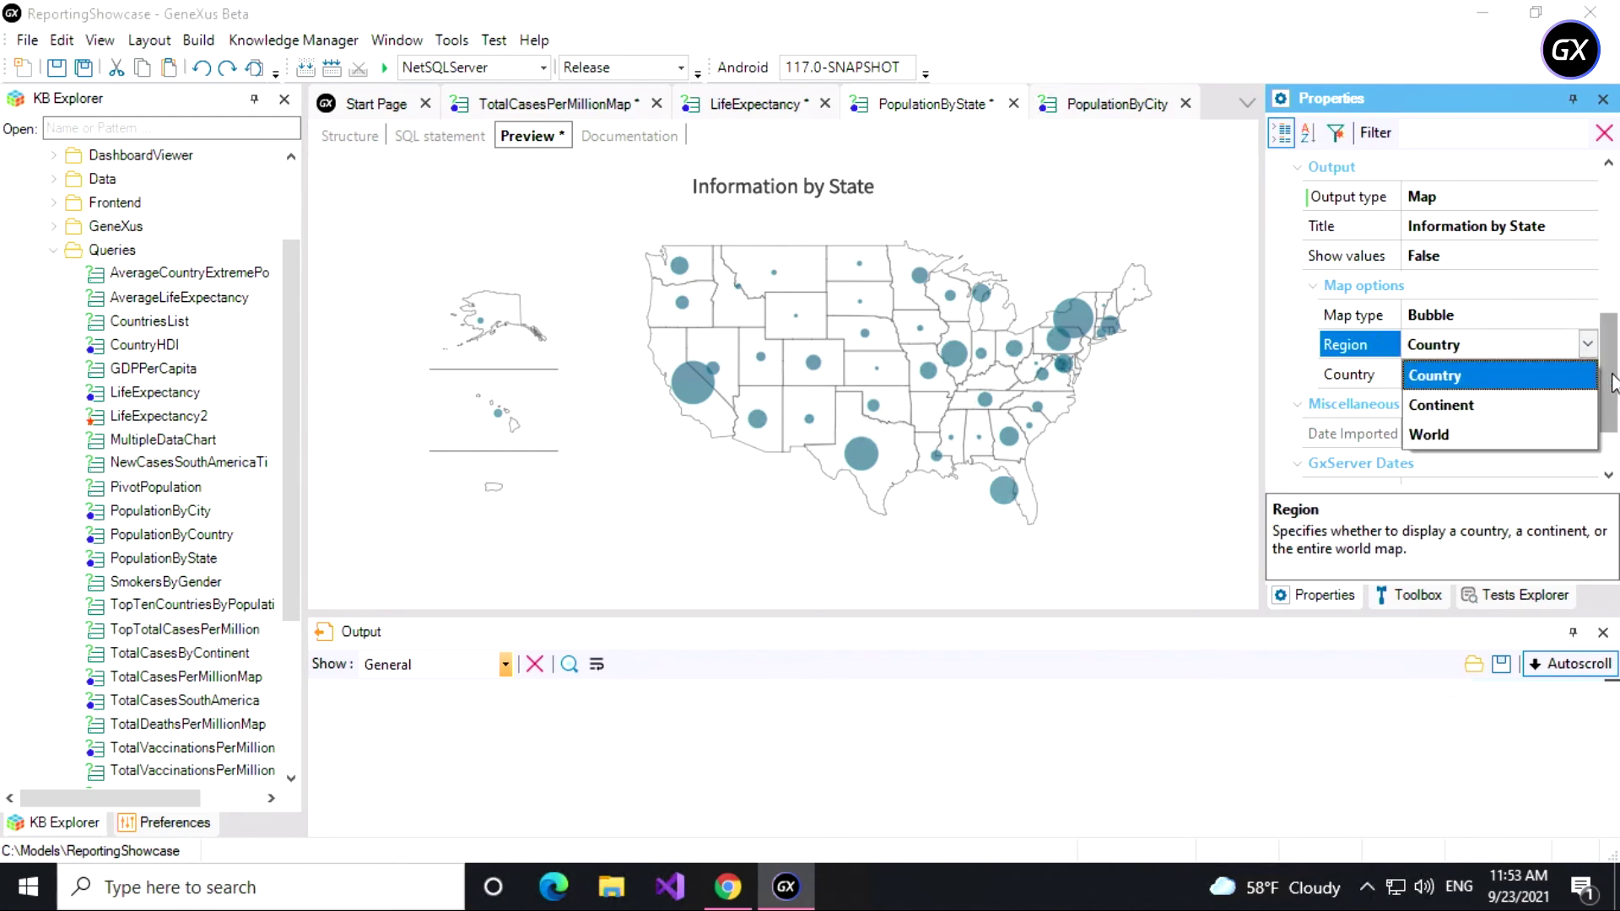
pyautogui.click(1576, 375)
pyautogui.click(1579, 380)
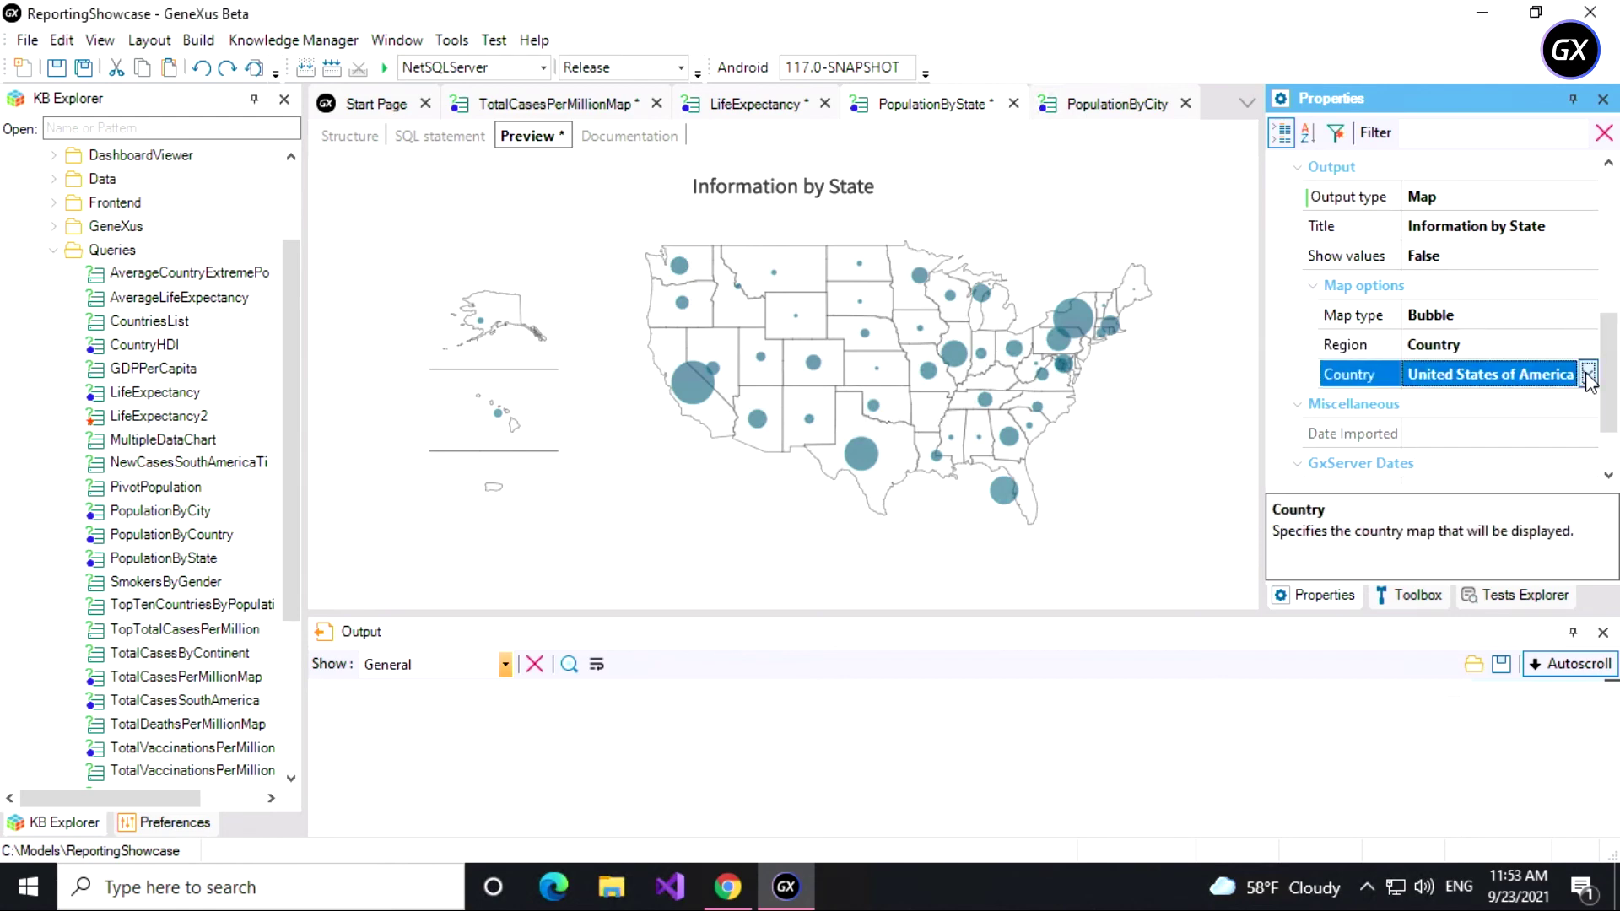
pyautogui.click(1587, 374)
pyautogui.scroll(-4, 1427, 578)
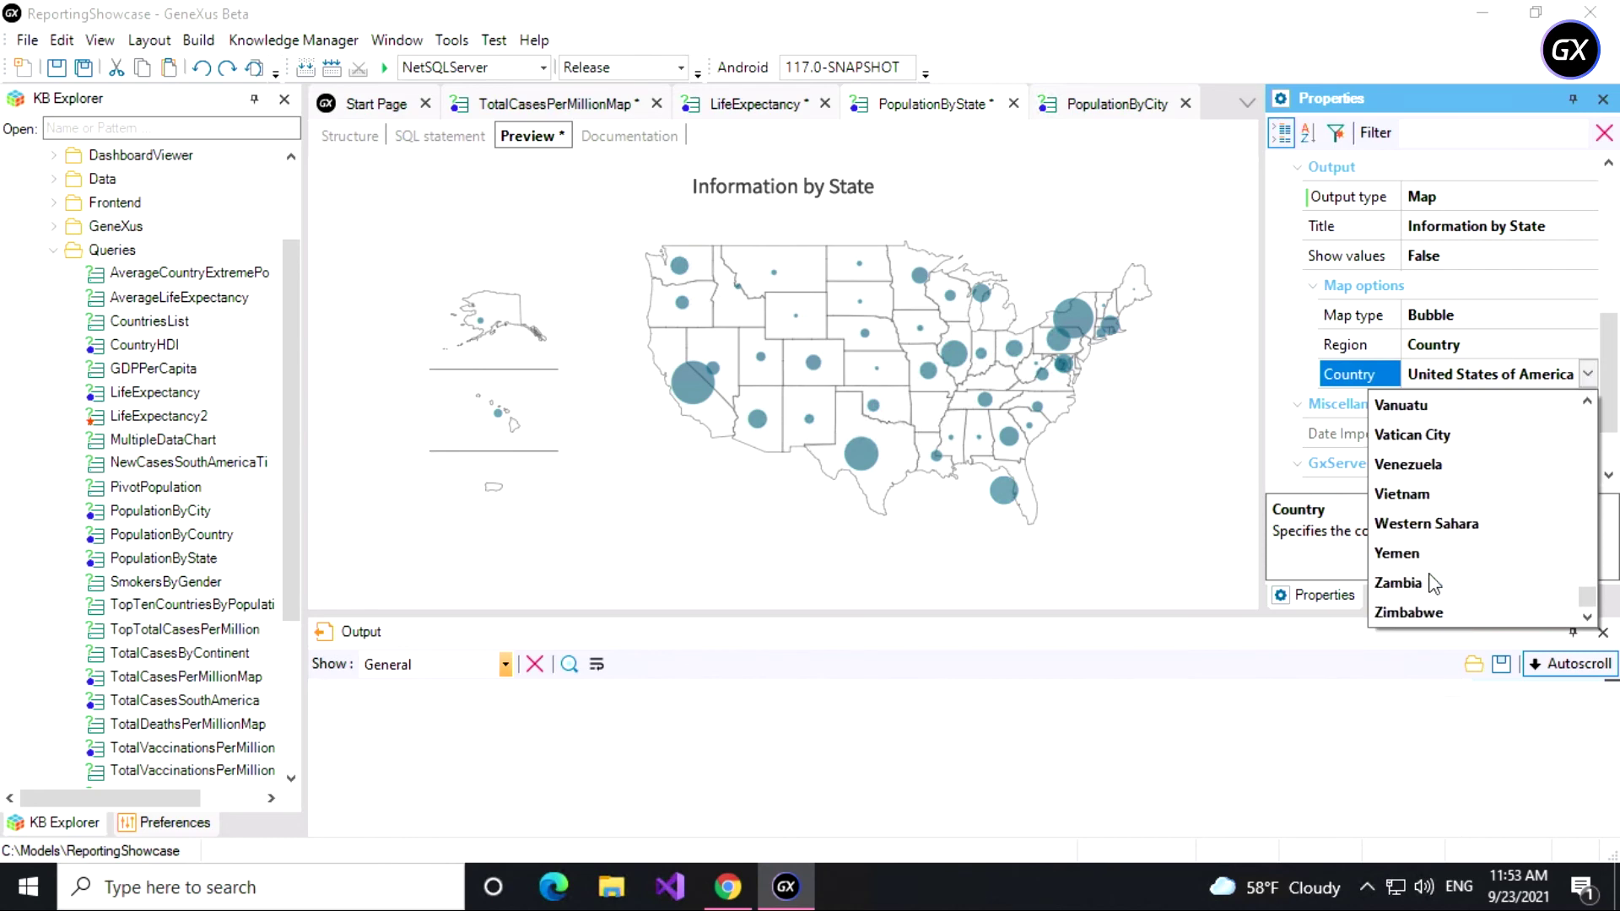
pyautogui.scroll(4, 1431, 583)
pyautogui.click(1182, 439)
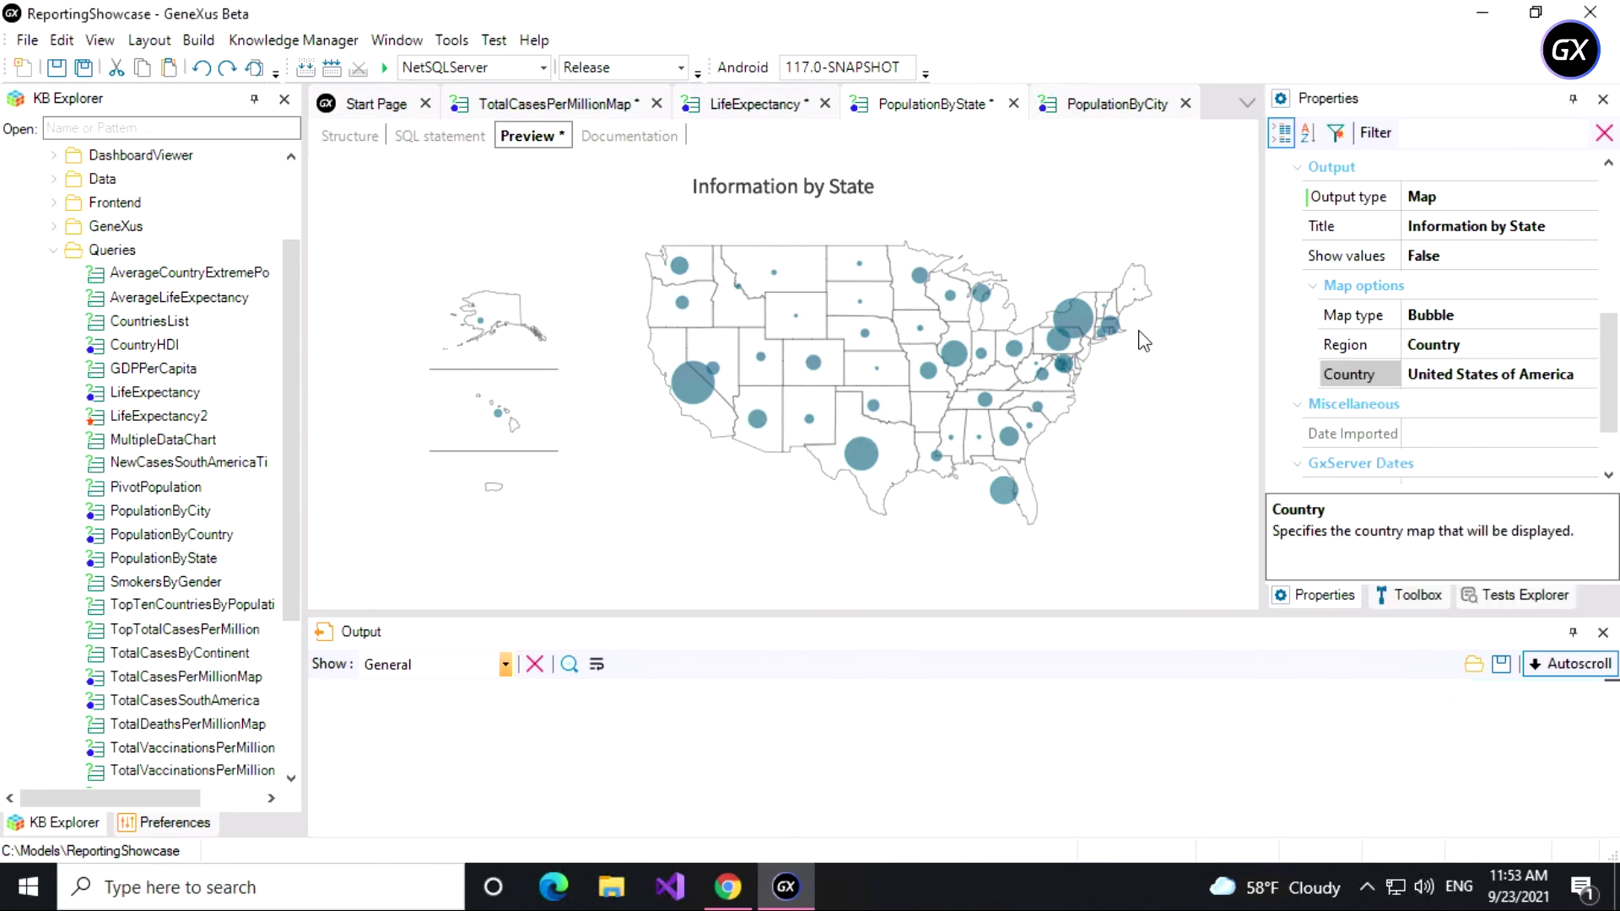
# - Inspect the CityLocation and CityPopulation elements of the PopulationByCity query and preview its location data
pyautogui.click(1065, 116)
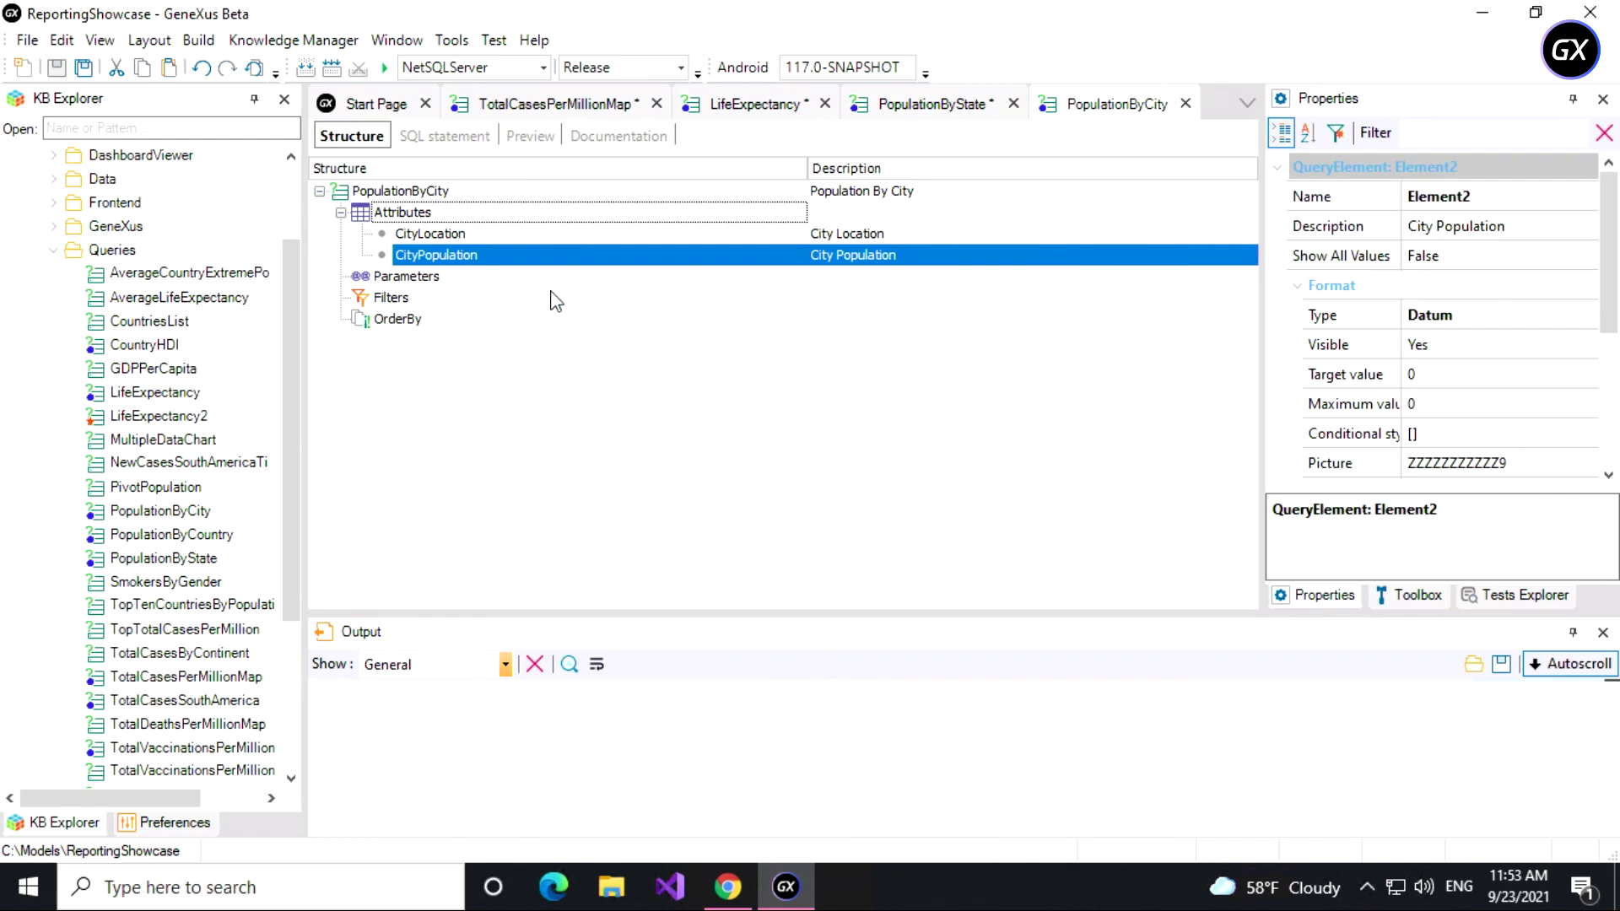
pyautogui.click(413, 235)
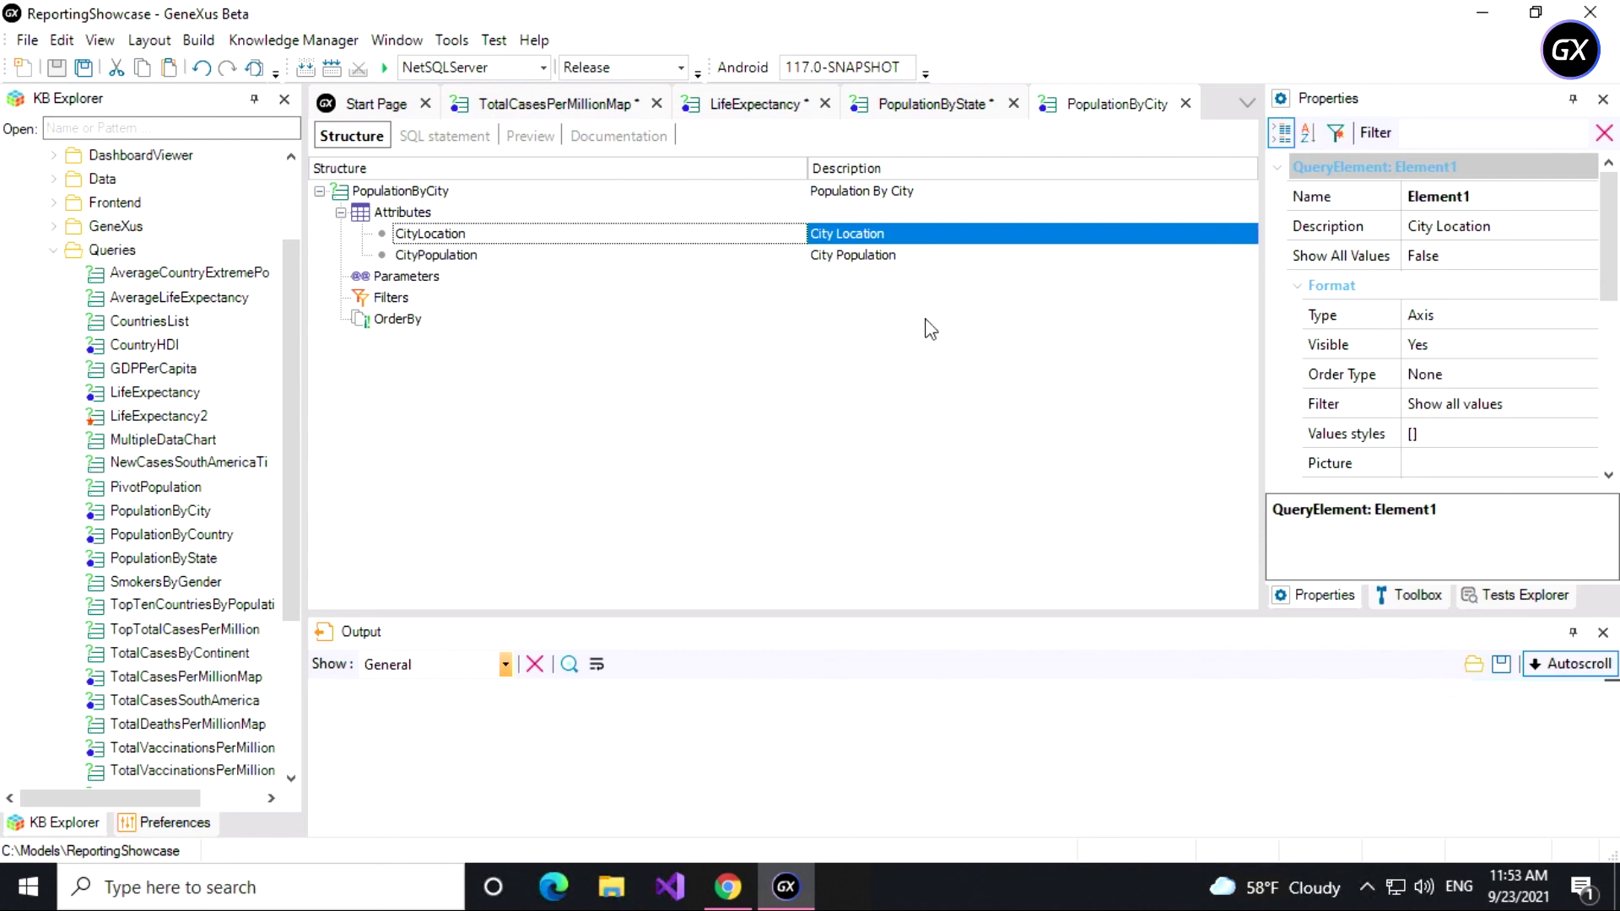
pyautogui.click(447, 252)
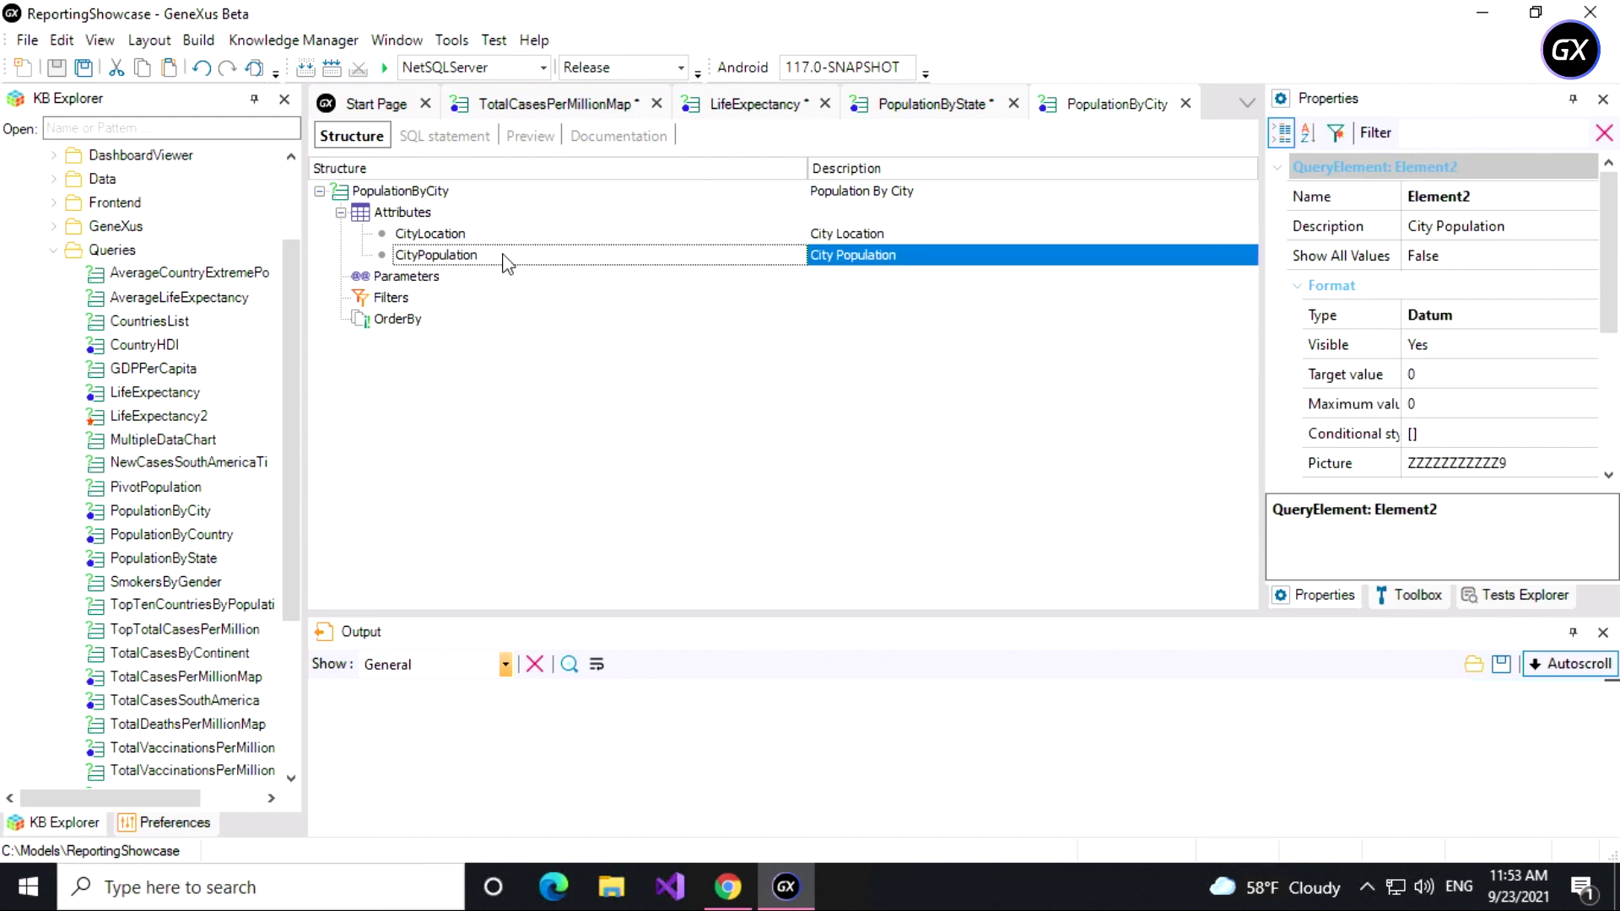
pyautogui.click(538, 139)
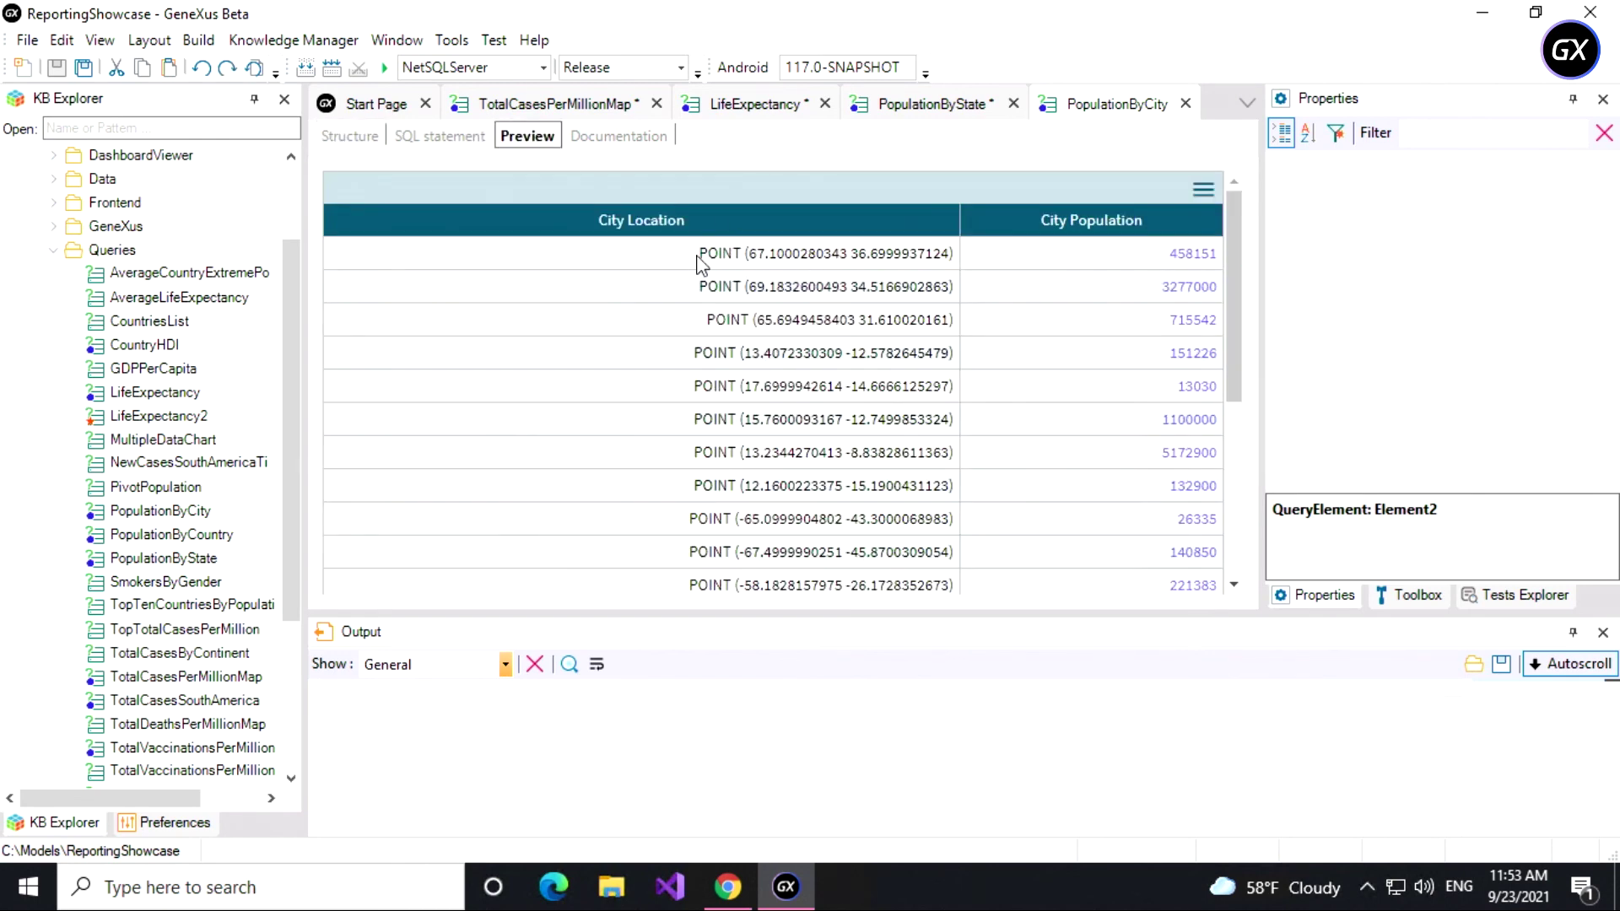
pyautogui.moveTo(741, 255); pyautogui.dragTo(828, 260)
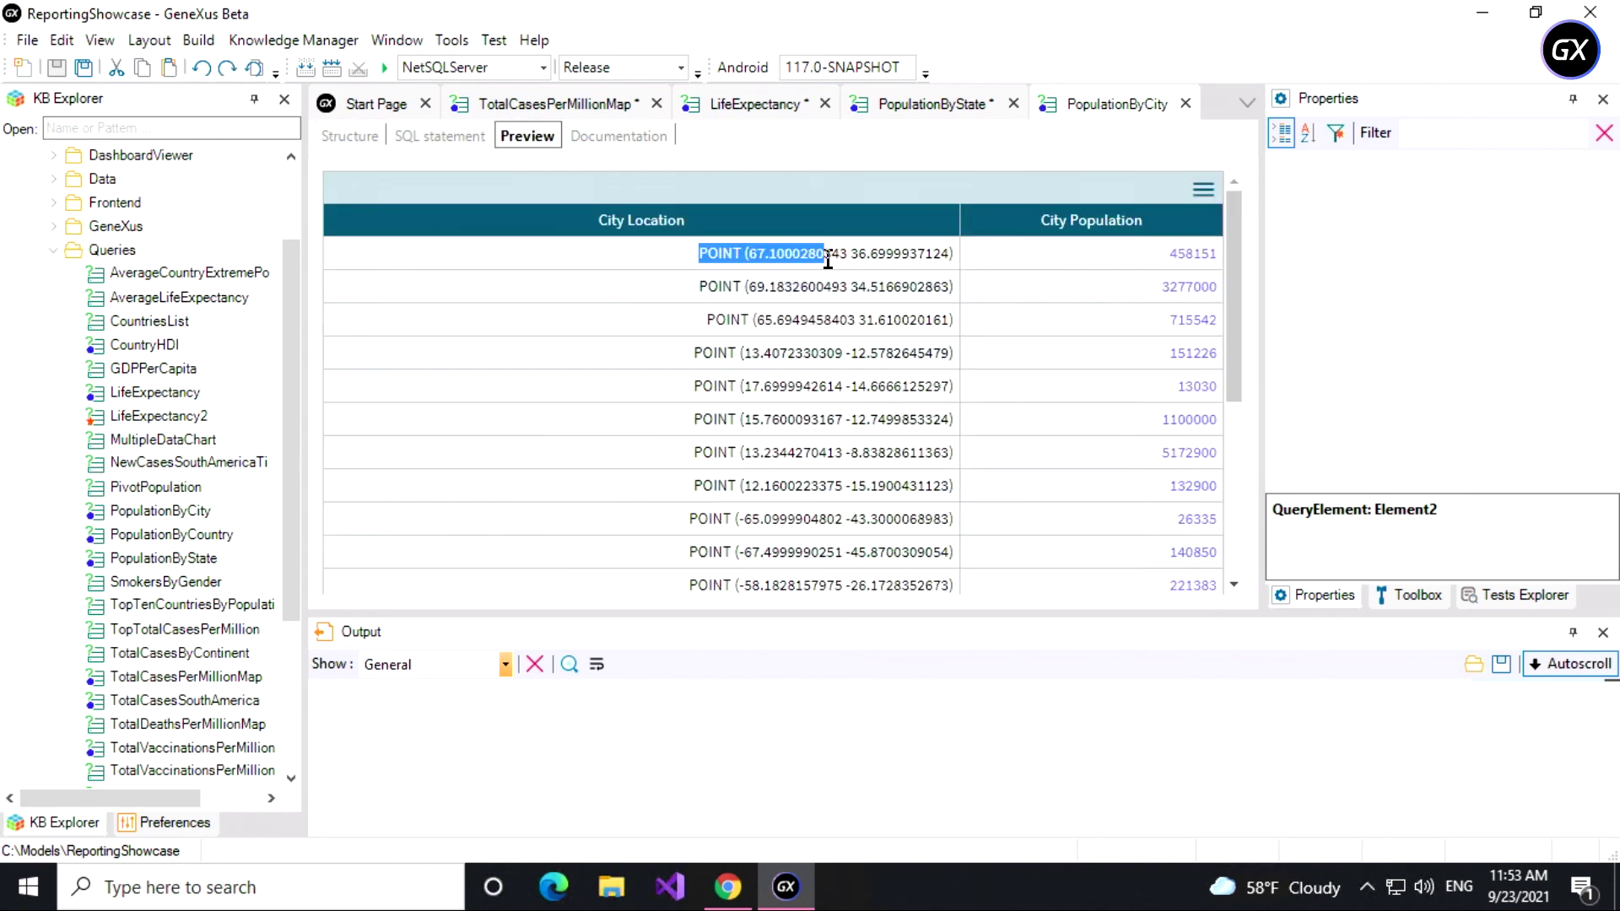
pyautogui.click(911, 263)
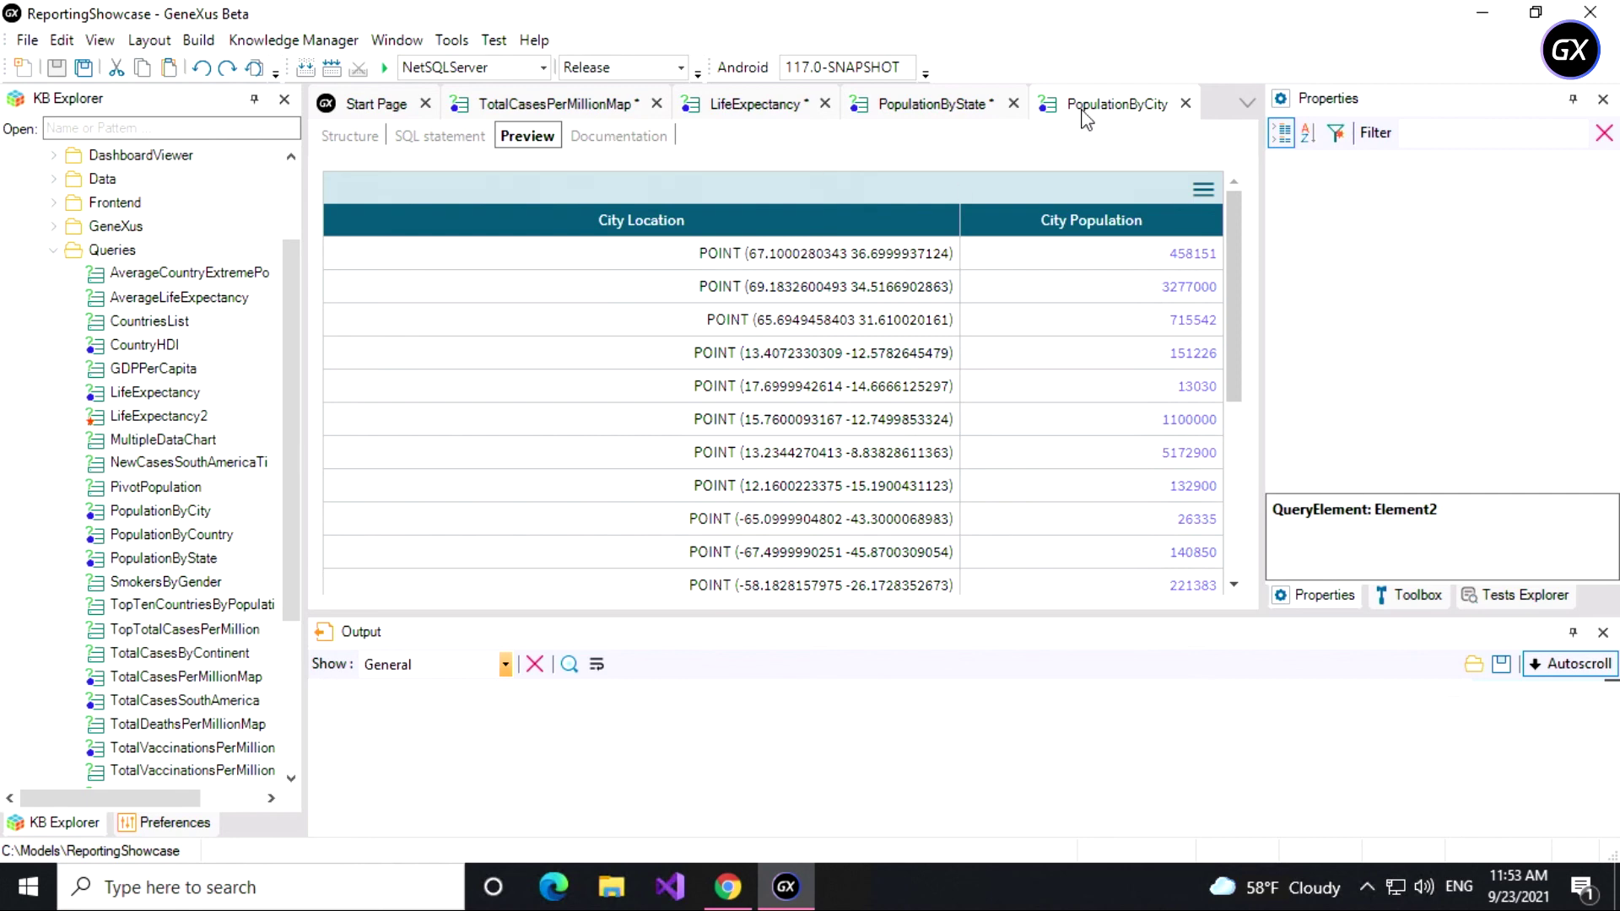
# - Set the output type of the PopulationByCity query to Map
pyautogui.moveTo(1608, 426); pyautogui.dragTo(1610, 294)
pyautogui.click(1588, 291)
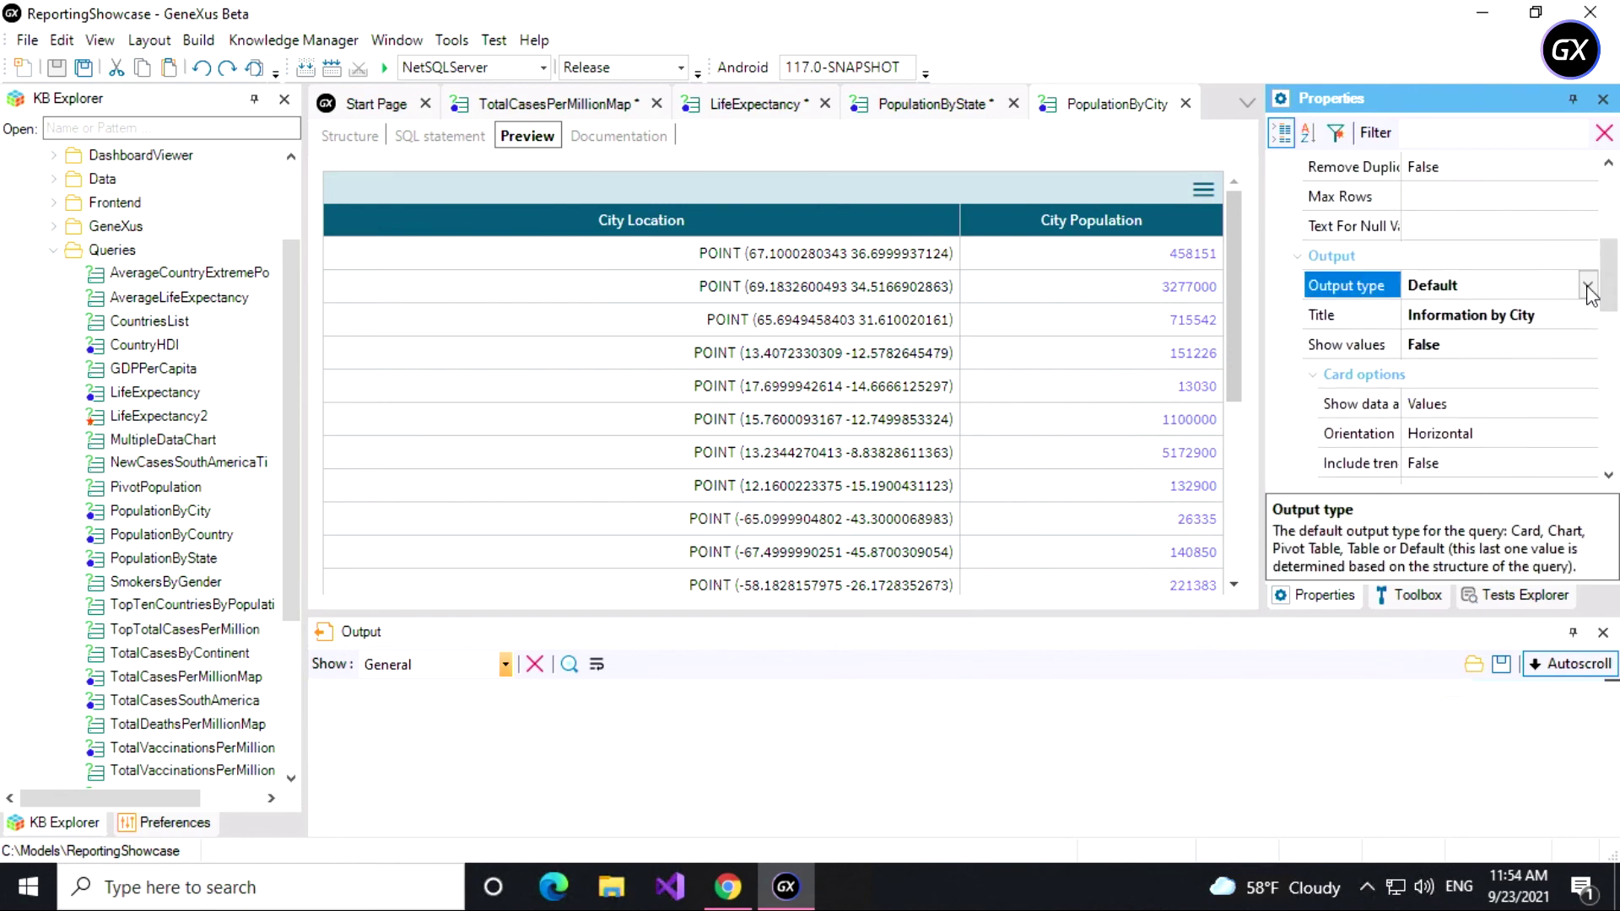
pyautogui.click(1589, 291)
pyautogui.click(1451, 412)
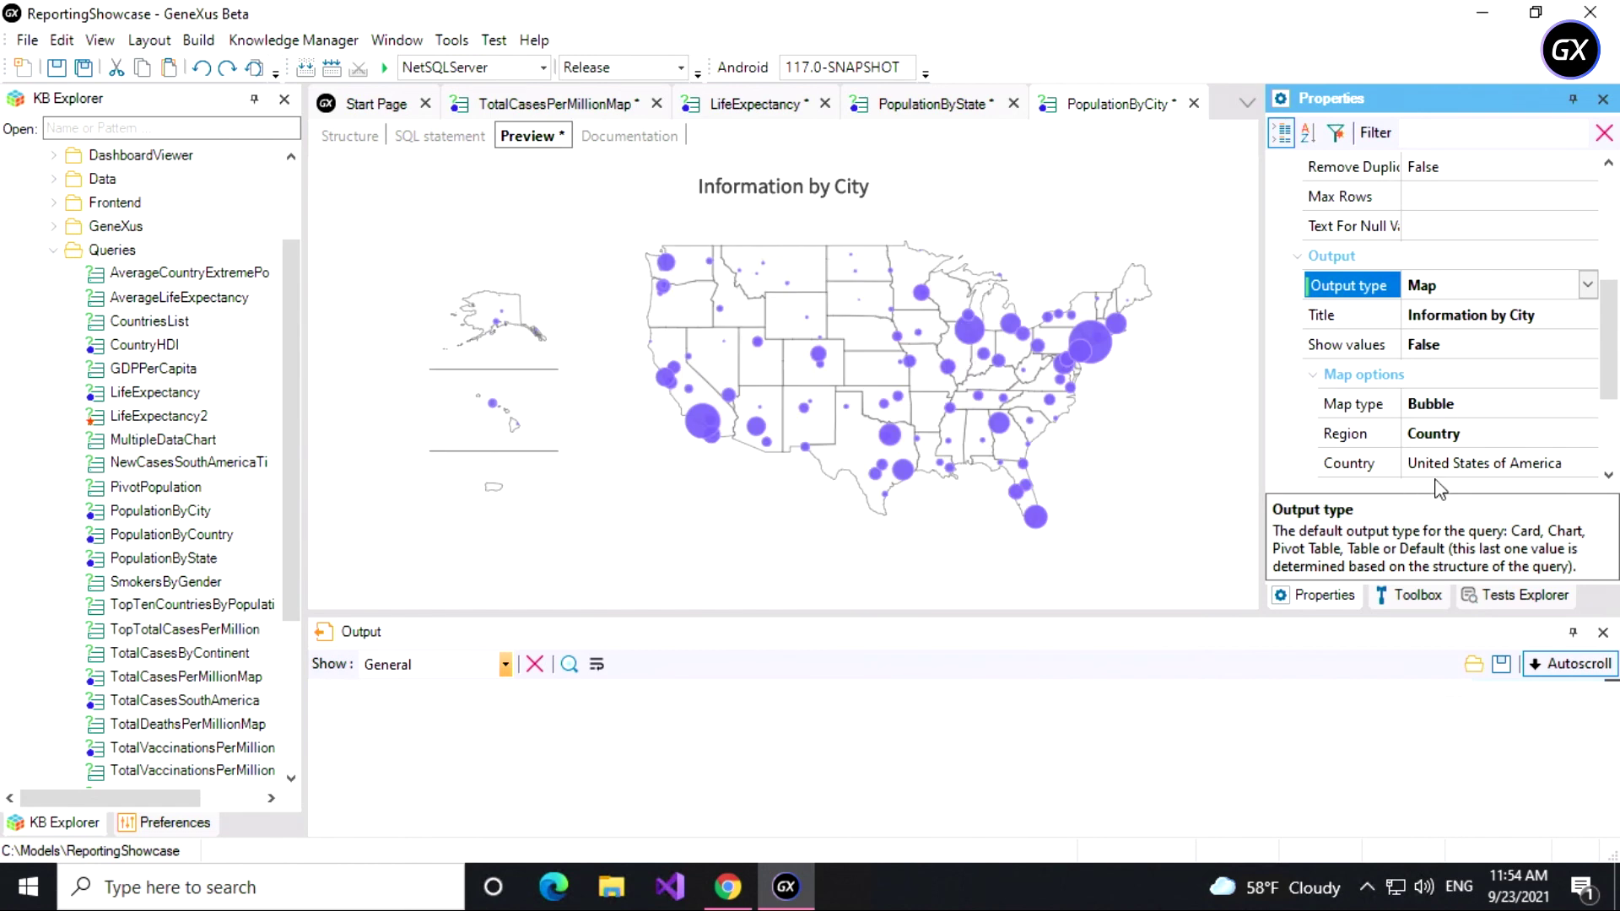
# - Open the Region setting of the PopulationByCity map for editing
pyautogui.click(1562, 439)
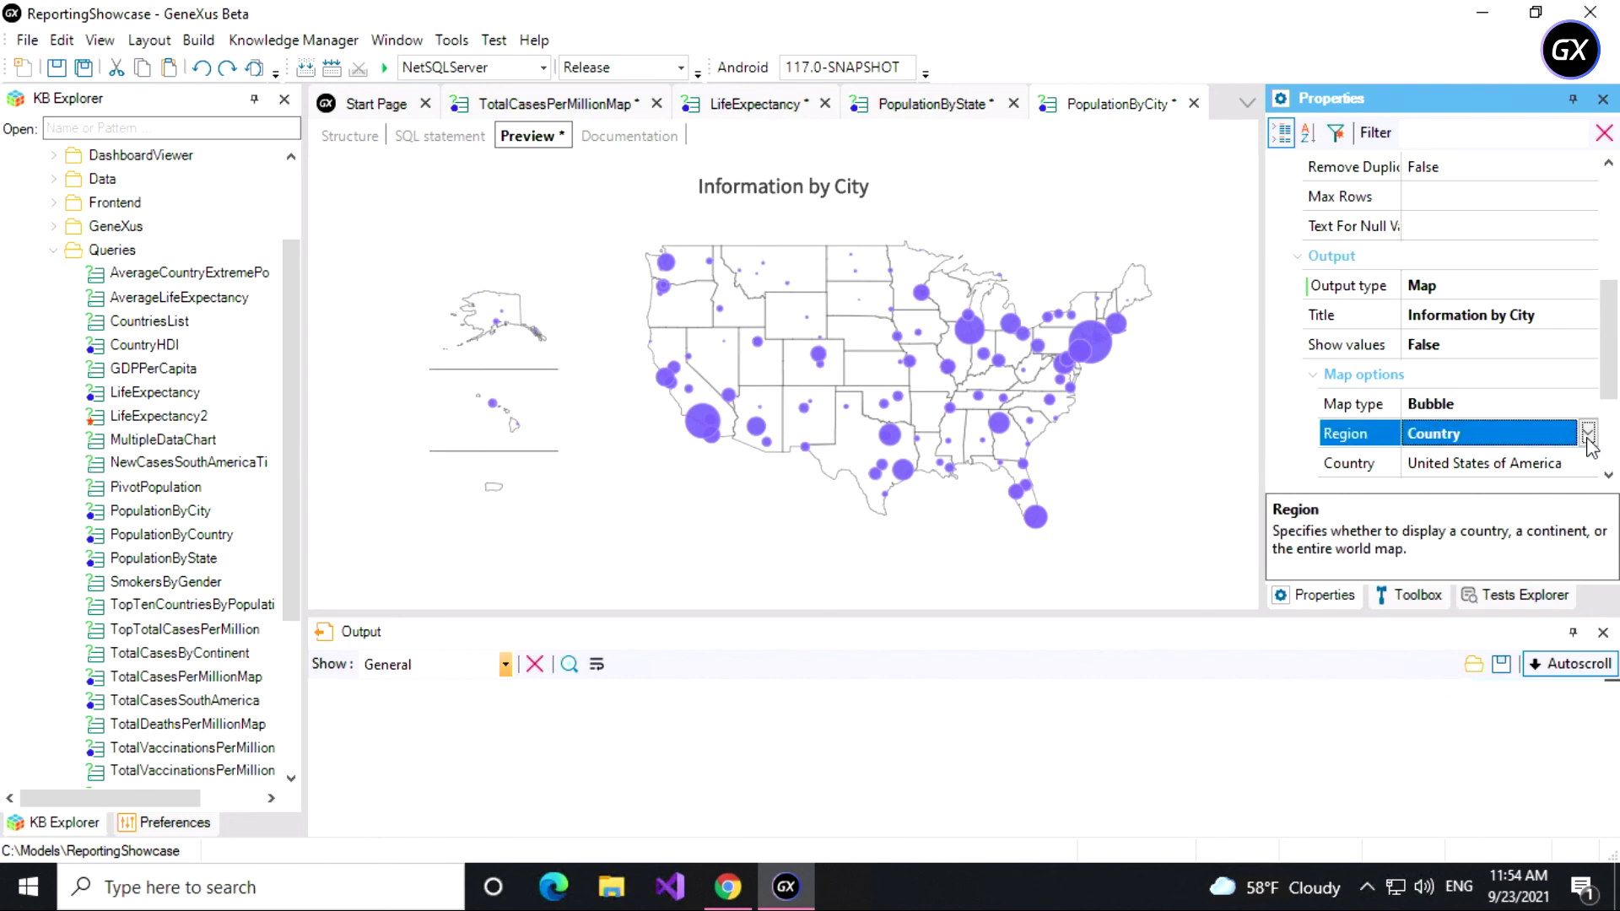